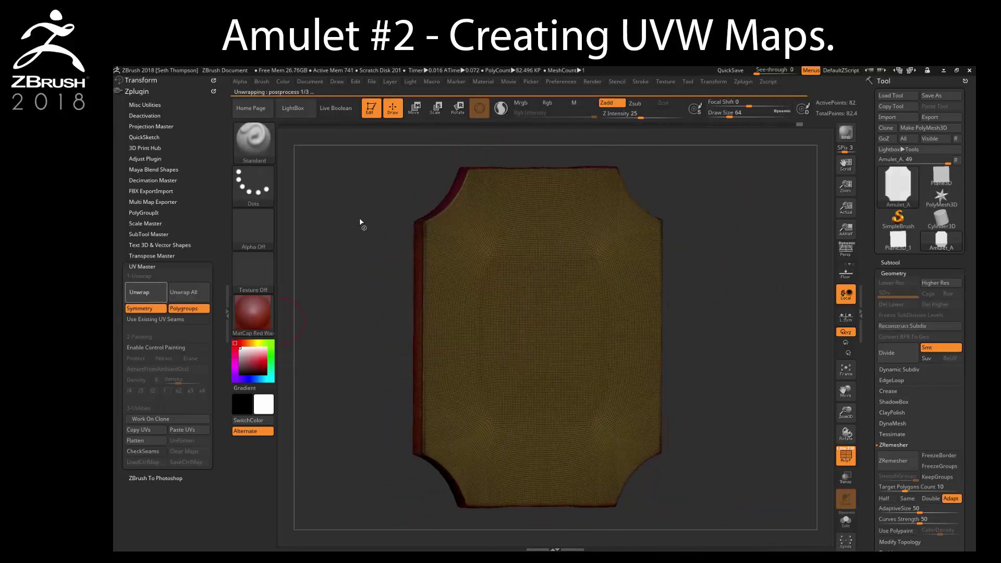
left_click(135, 440)
key("w")
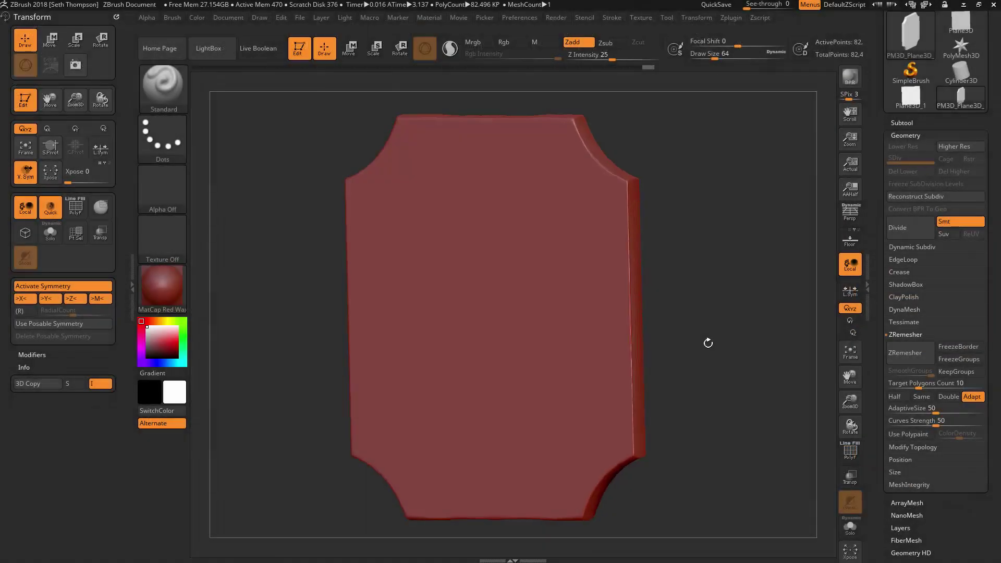
mouse_move(706, 342)
left_mouse_down()
mouse_move(738, 342)
mouse_move(721, 342)
left_mouse_up()
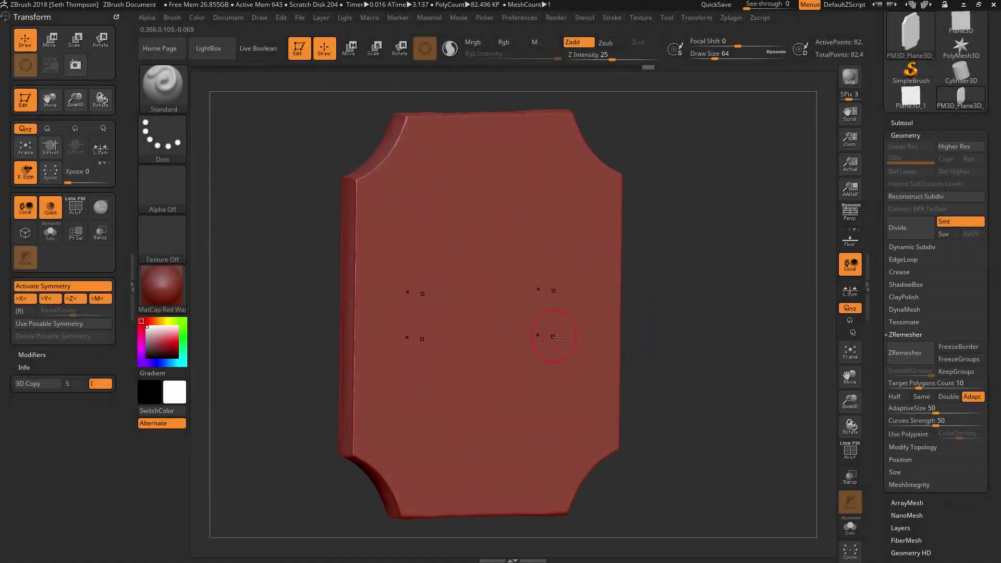
left_click(130, 288)
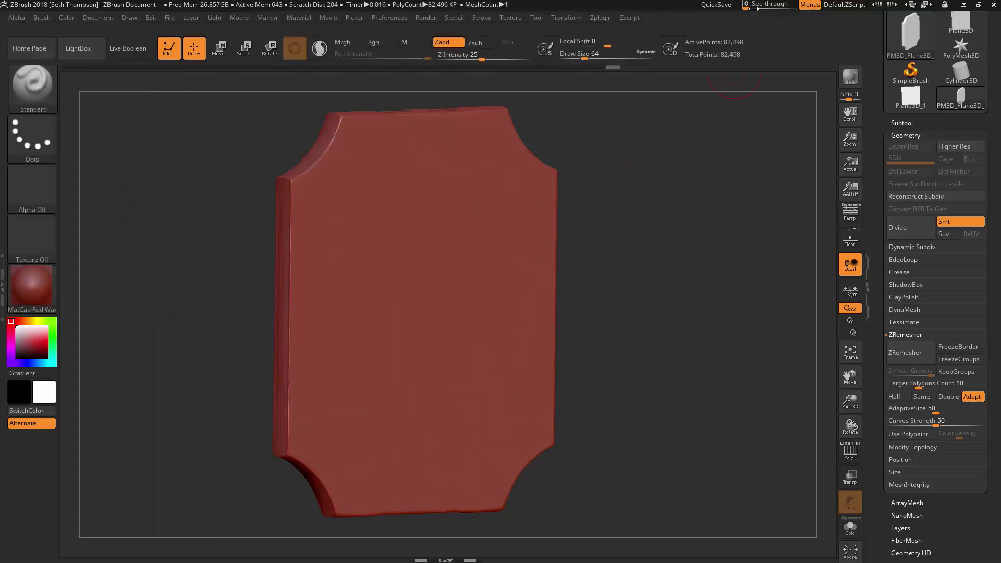
left_click(964, 5)
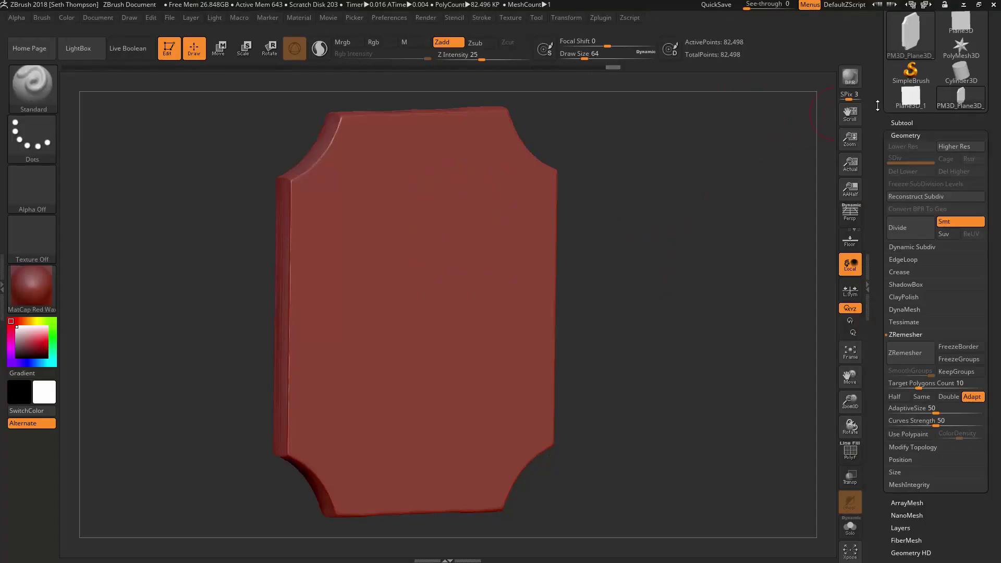
- Start saving the tool and go to the H:\3D_Projects\Amulet_Tutorial folder, using the path copied from File Explorer
left_click_drag(879, 106, 879, 211)
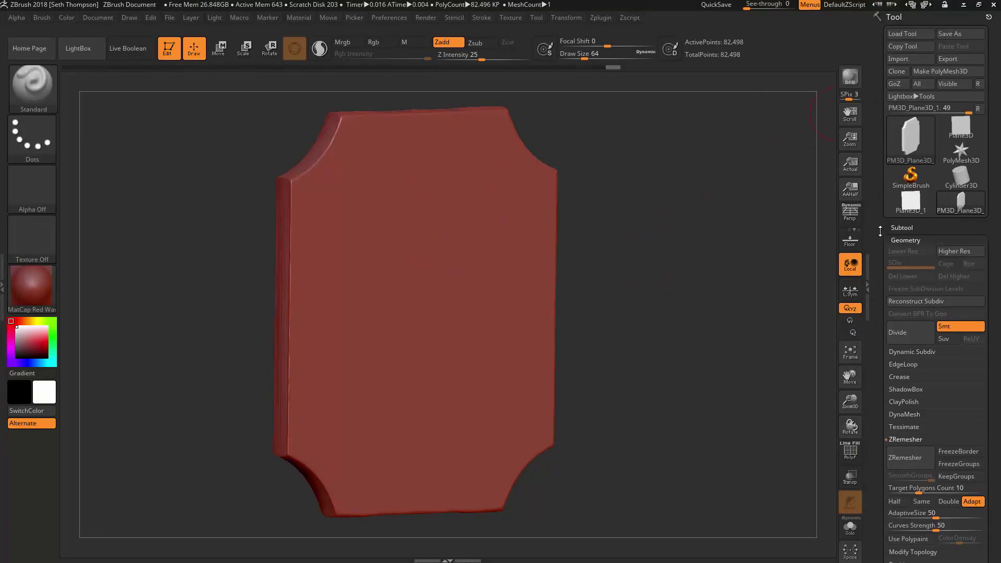
left_click(951, 34)
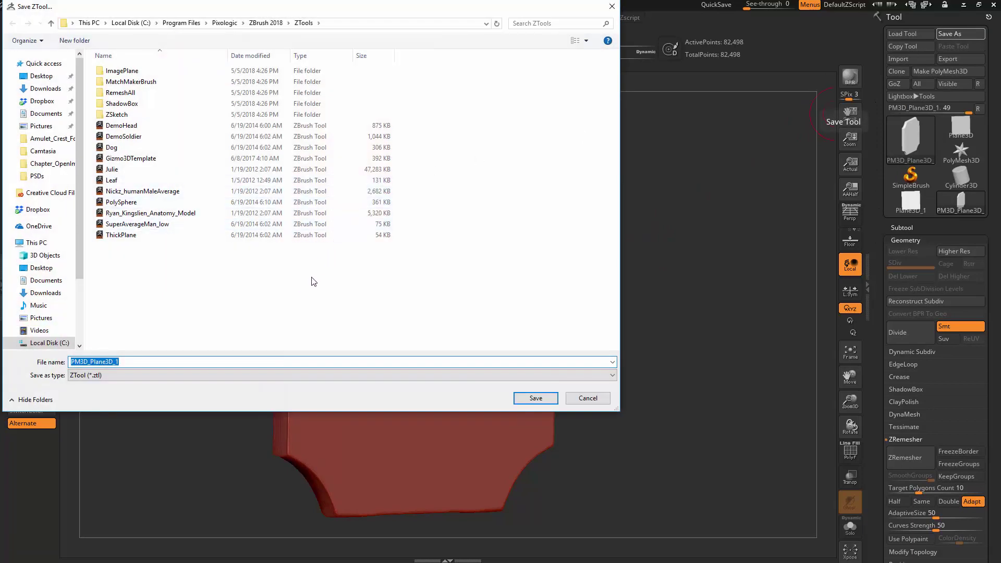
key("BackSpace")
key("alt+Tab")
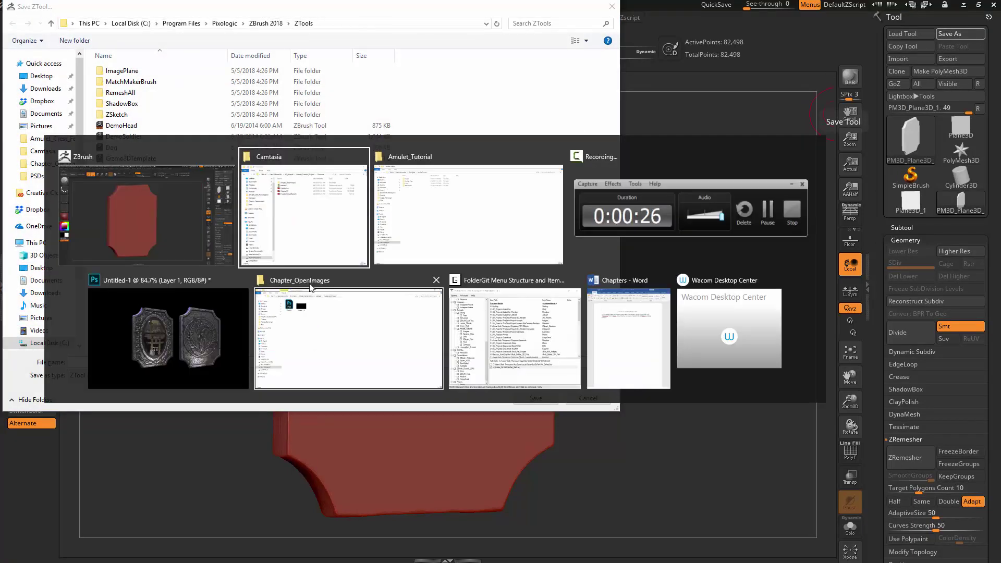
key("Tab")
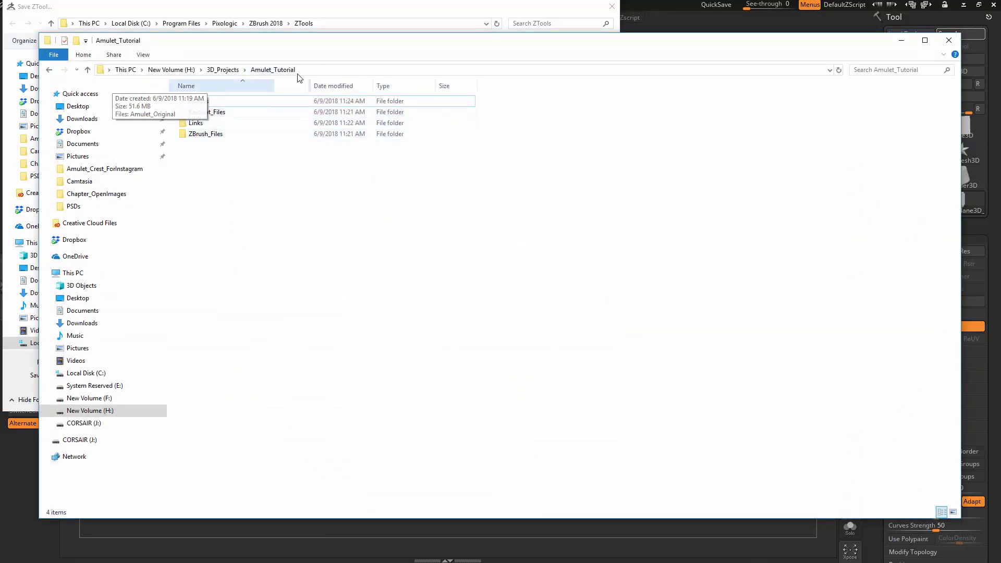
left_click(318, 71)
key("ctrl+c")
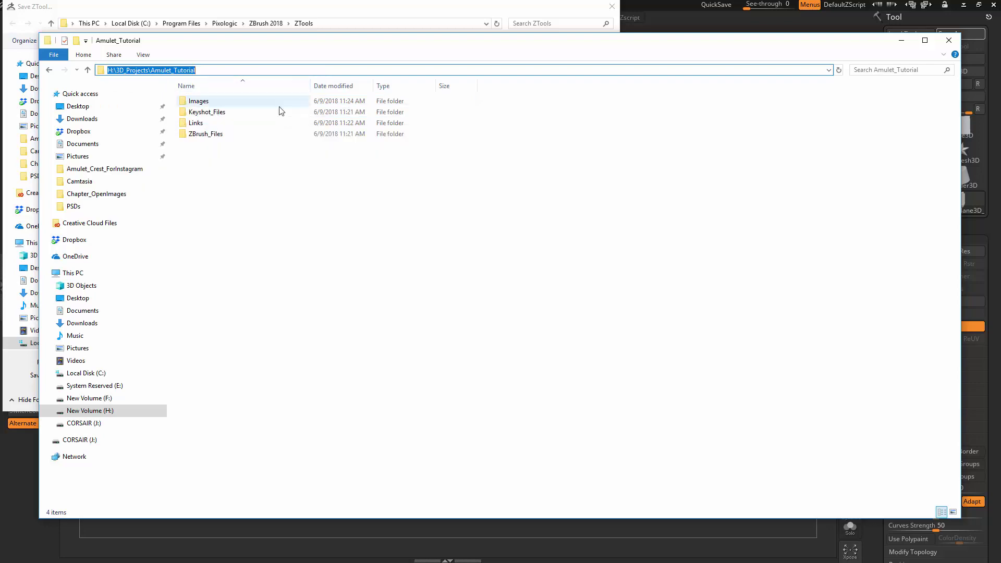
left_click(665, 32)
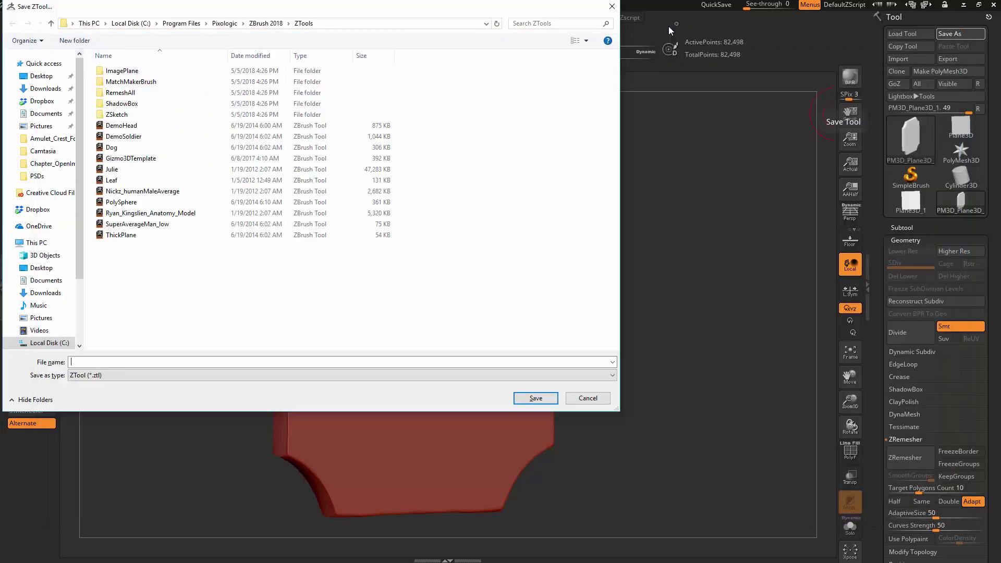
key("ctrl+v")
key("Return")
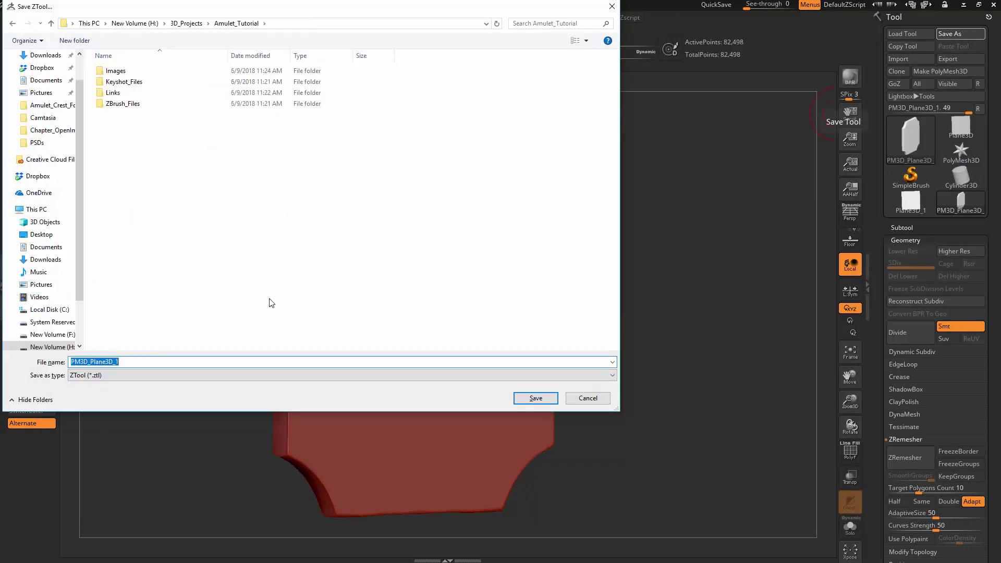
- Save the tool as Amulet_A in the project's ZBrush_Files folder
double_click(127, 103)
left_click(138, 361)
double_click(115, 362)
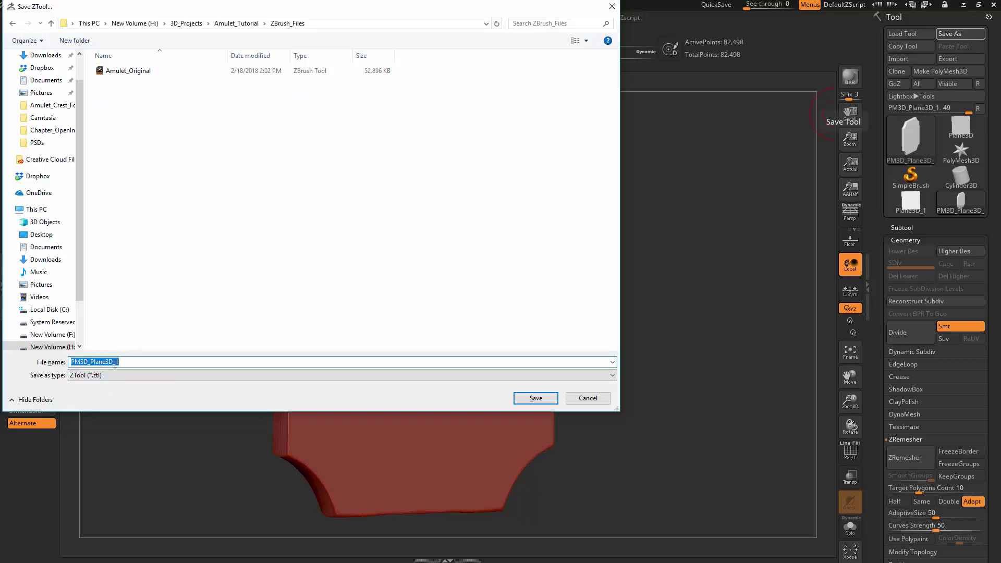
type("Amulet_A")
left_click(536, 398)
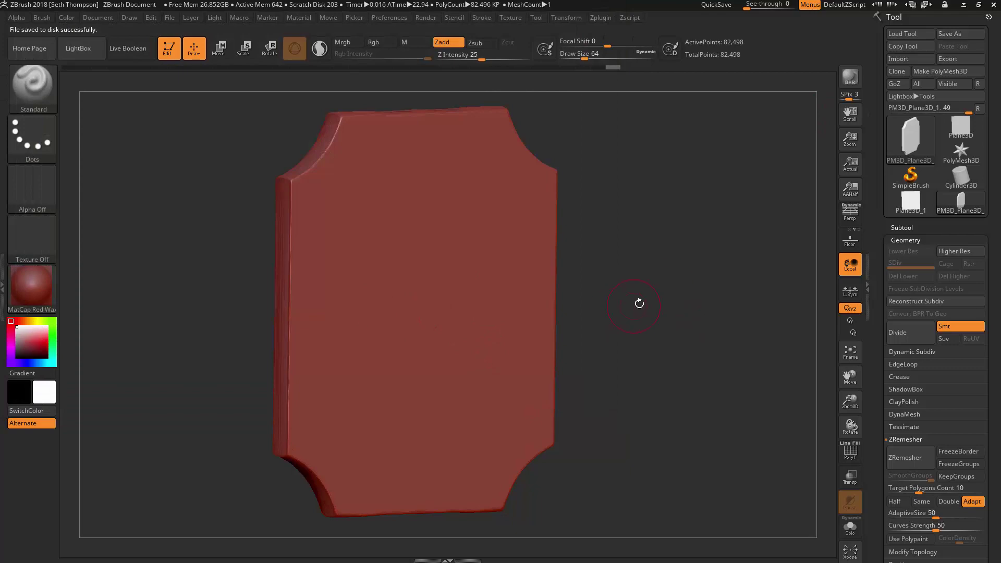
- Examine the plate's polygon wireframe and polygroups from the front
left_click_drag(654, 308, 719, 278, "shift")
key("shift+f")
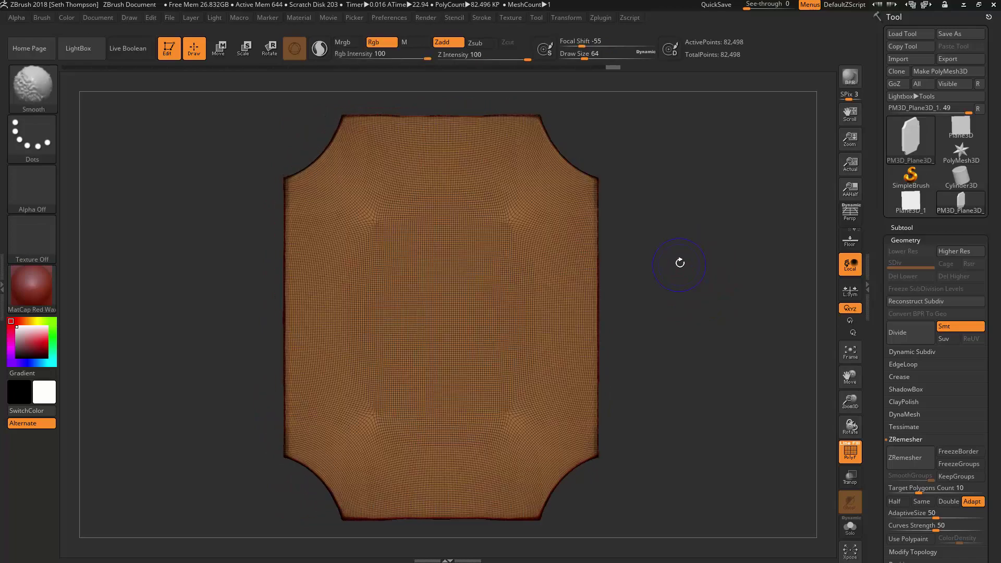
key("shift+f")
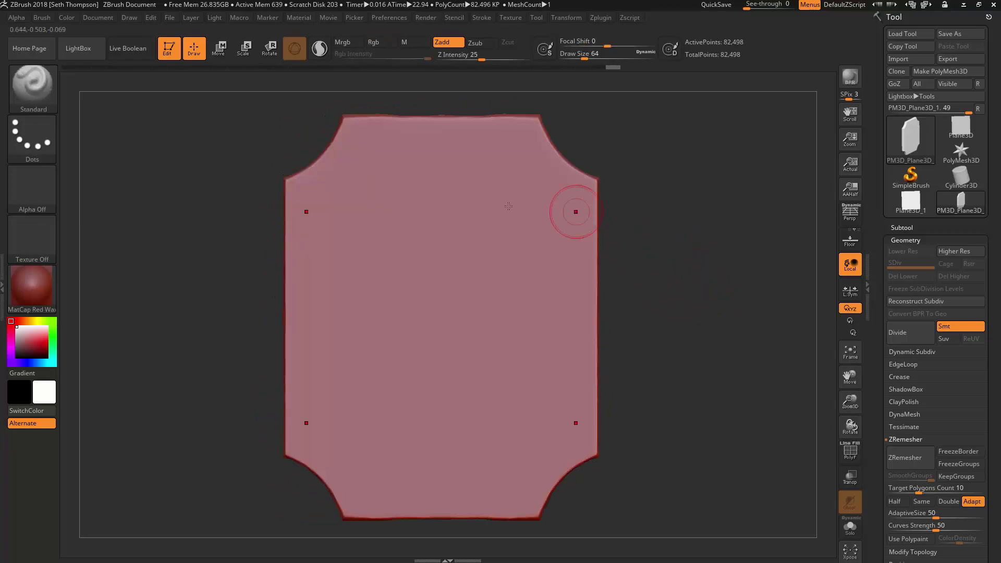
- Dock the Zplugin palette beside the canvas in place of Transform and expand the UV Master settings
left_click(4, 288)
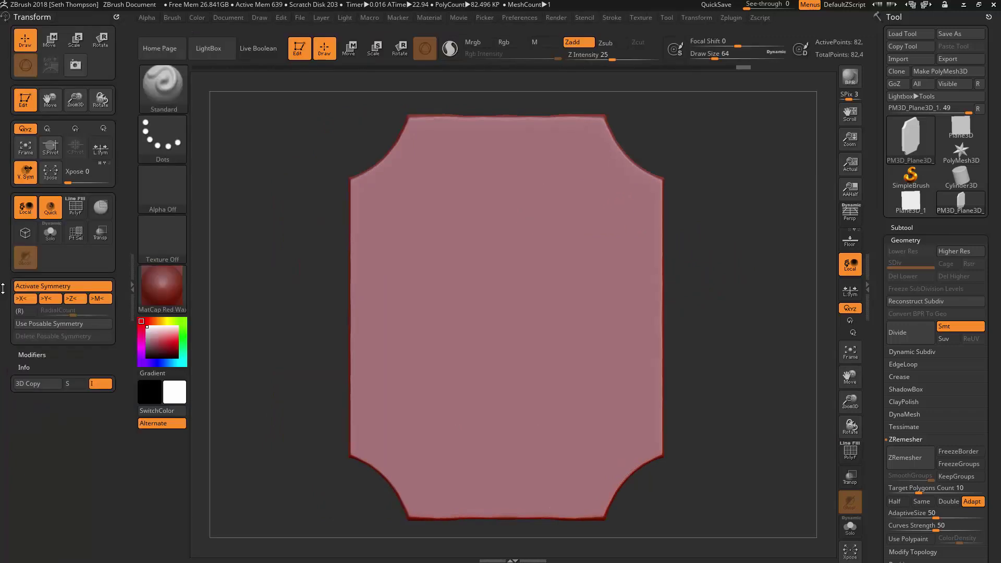
left_click(117, 17)
left_click(726, 17)
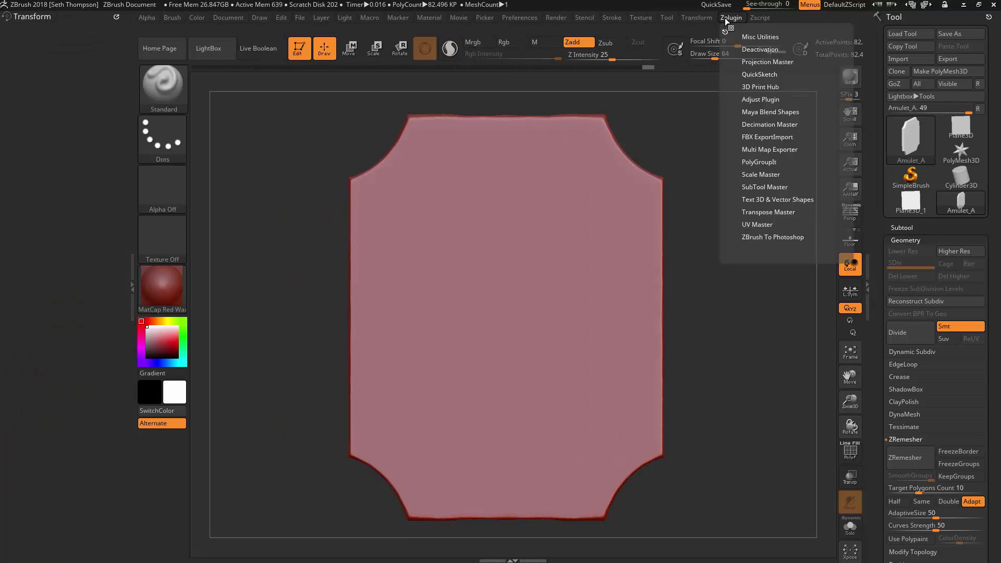
left_click_drag(725, 28, 32, 151)
left_click(42, 232)
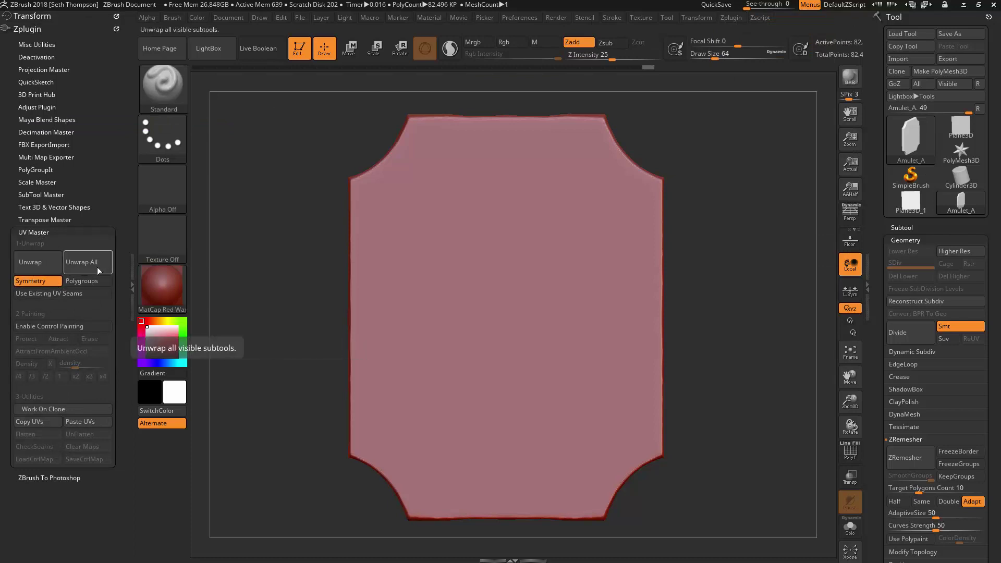
- Unwrap the plate with UV Master, inspect its flattened UV layout, and unflatten it again
left_click(46, 263)
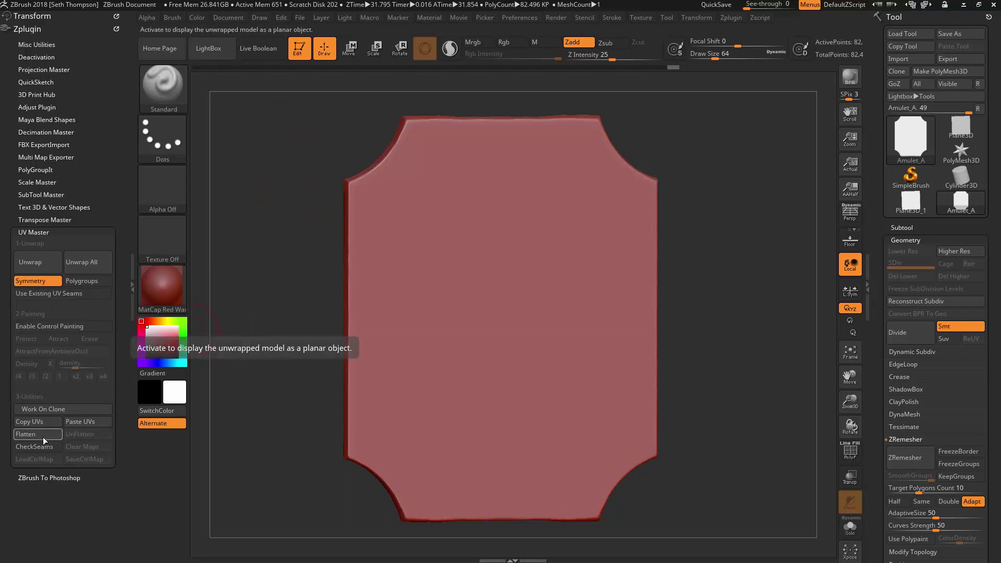
left_click(46, 434)
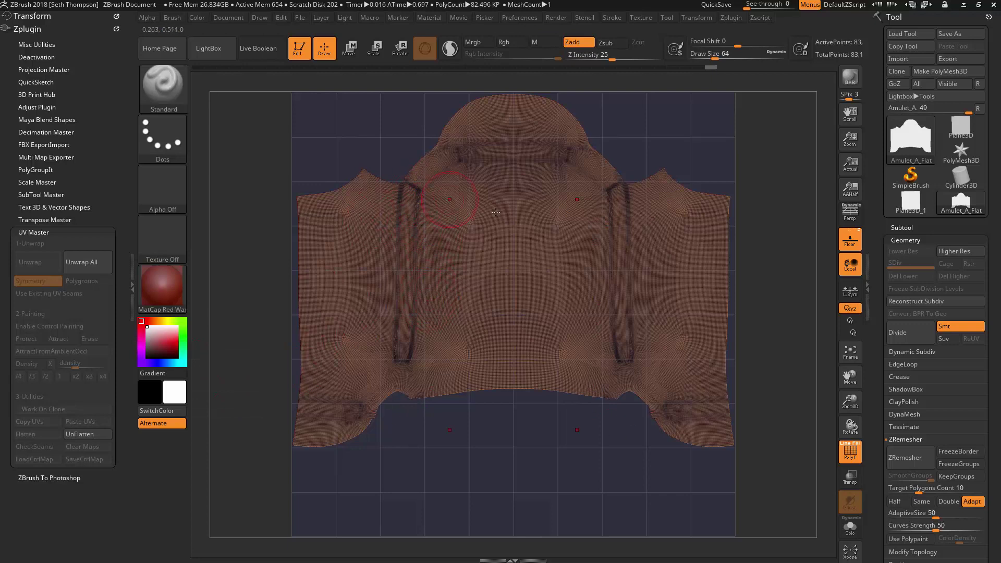
left_click(97, 434)
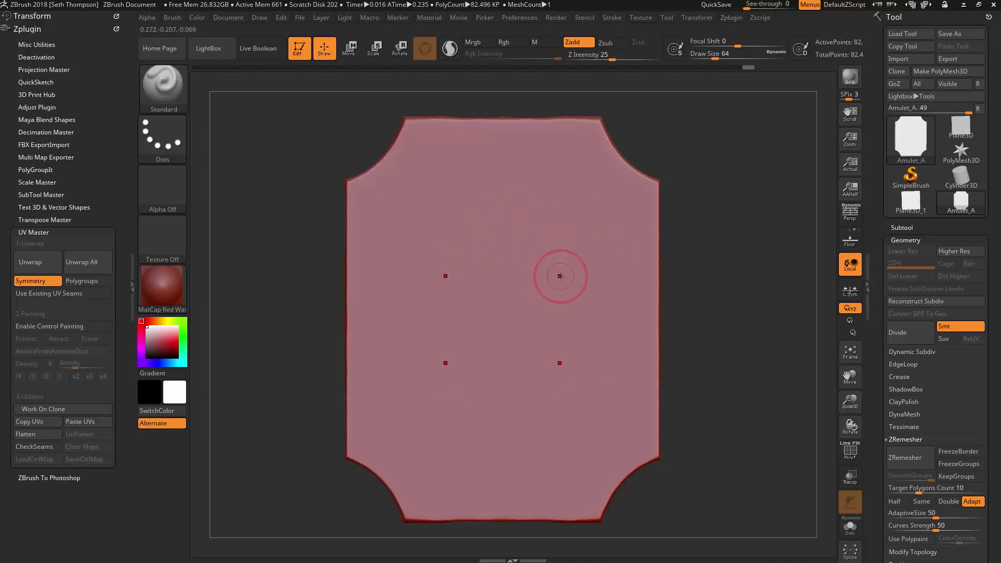
- Mask the plate's front face with a rectangle drawn over its side profile
left_click_drag(742, 238, 764, 241)
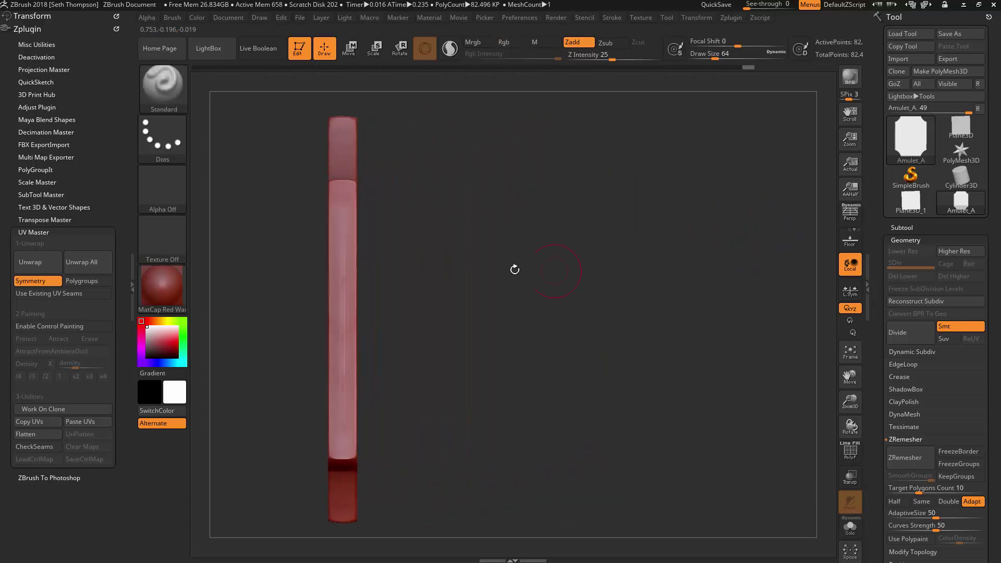
left_click_drag(512, 266, 729, 247, "alt")
left_click_drag(729, 247, 705, 238)
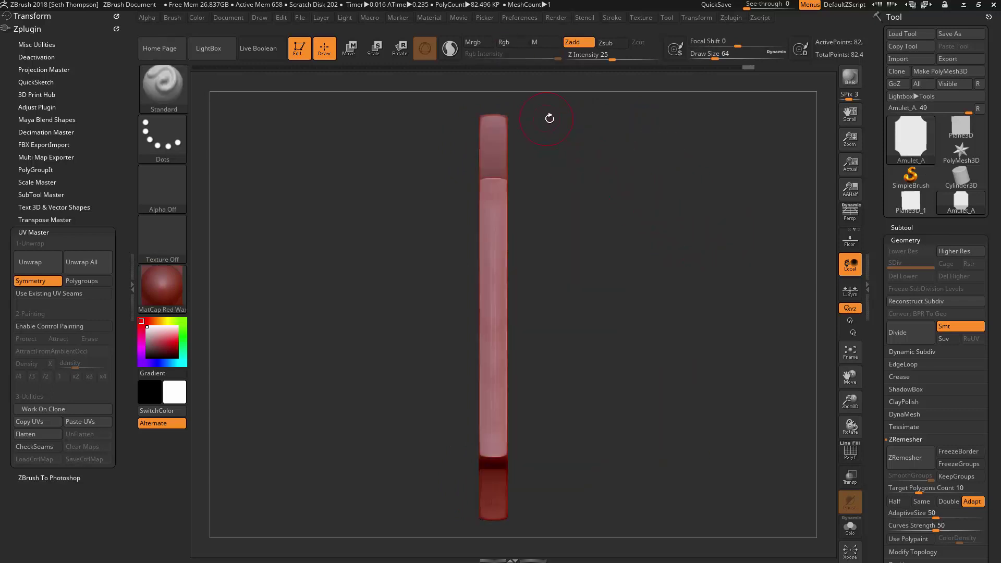
left_click(173, 92, "ctrl")
left_click(233, 96)
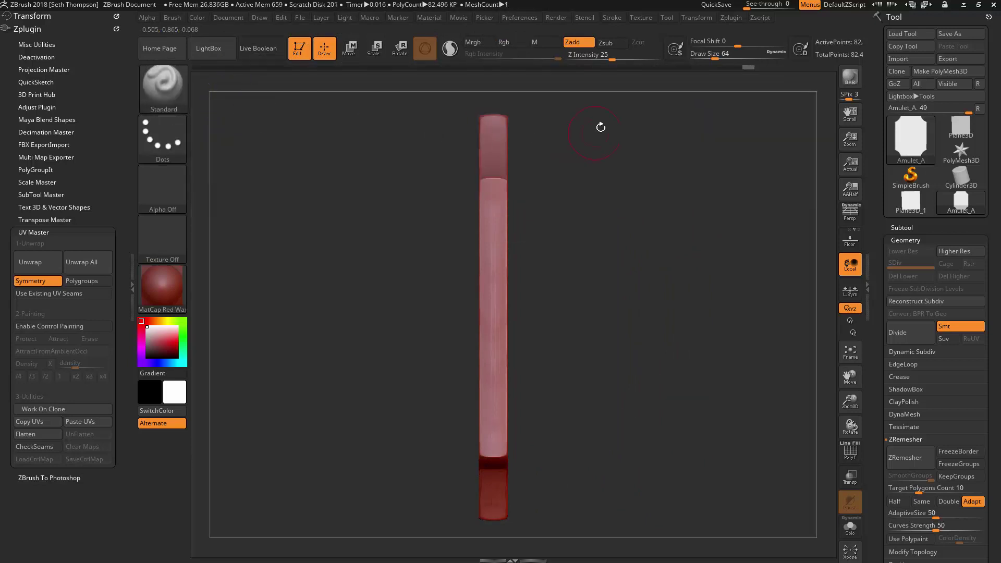
mouse_move(593, 98)
left_mouse_down("ctrl")
mouse_move(568, 412)
mouse_move(523, 533)
mouse_move(507, 532)
left_mouse_up("ctrl")
- Turn the masked front face into its own polygroup with the polyframe display on
mouse_move(654, 273)
left_mouse_down()
mouse_move(480, 284)
mouse_move(356, 314)
mouse_move(406, 304)
left_mouse_up()
key("shift")
key("shift+f")
right_click_drag(406, 304, 512, 314, "ctrl")
right_click_drag(436, 304, 393, 277, "ctrl")
left_click_drag(419, 268, 480, 264)
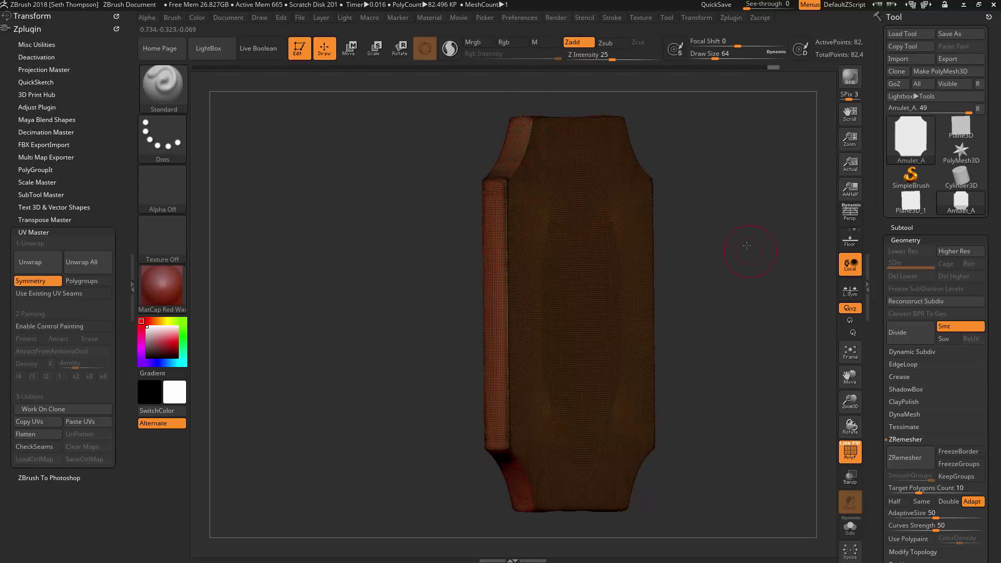
- Isolate the front face polygroup and invert visibility to hide it, leaving the sides and back
left_click_drag(753, 243, 506, 261)
left_click_drag(662, 259, 634, 256)
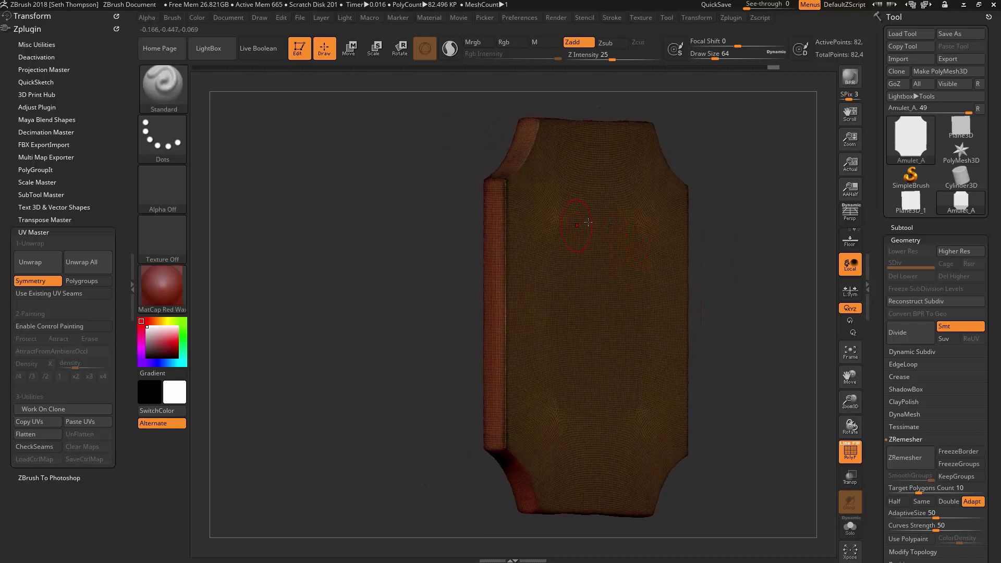
left_click(559, 215, "ctrl+shift")
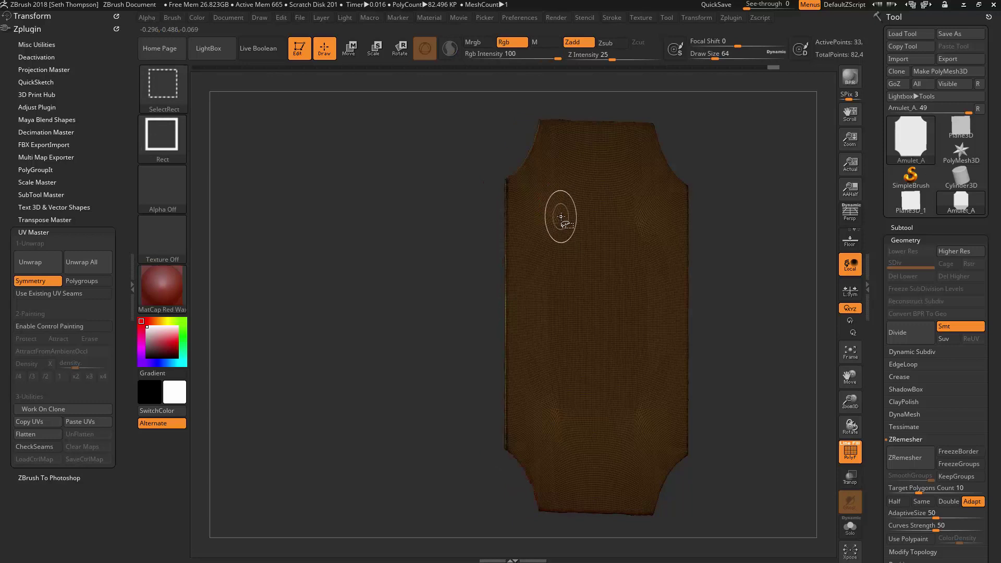
left_click(564, 223, "ctrl+shift")
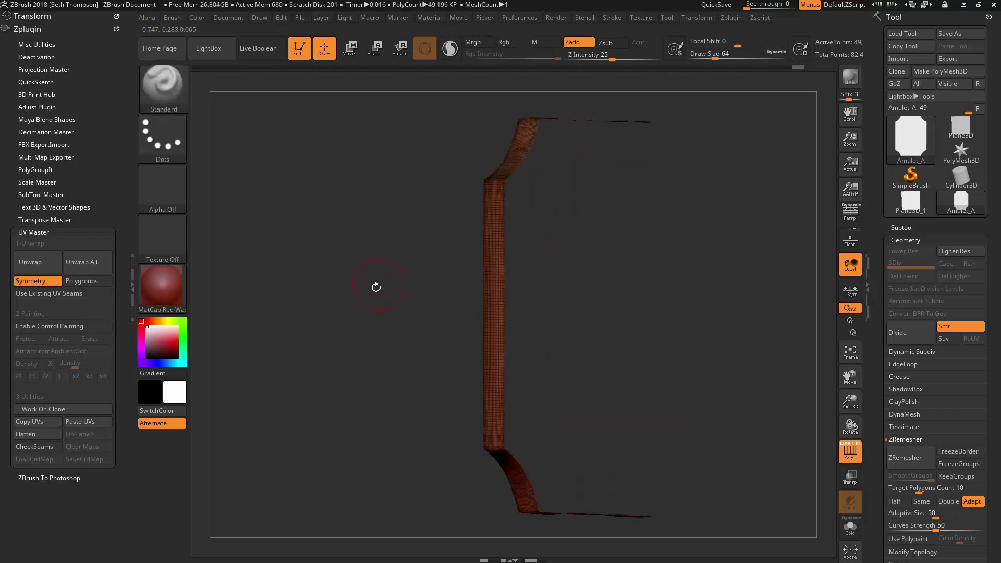
- Mask the plate's back face from the side, make it a separate polygroup, and hide it
left_click_drag(384, 287, 402, 291, "shift")
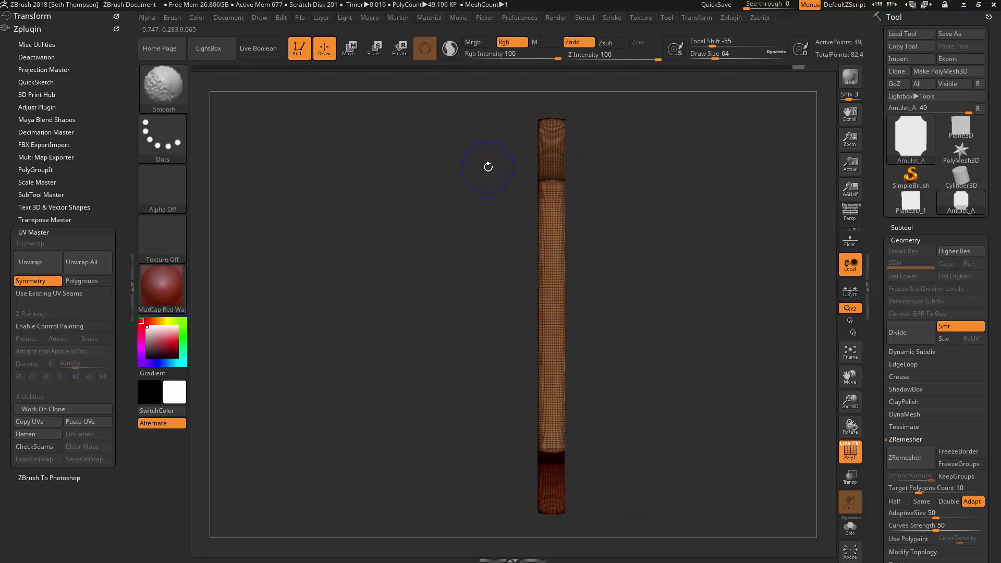
key("shift+f")
mouse_move(473, 118)
left_mouse_down("ctrl")
mouse_move(496, 330)
mouse_move(540, 524)
left_mouse_up("ctrl")
mouse_move(711, 224)
left_mouse_down()
mouse_move(731, 219)
mouse_move(725, 234)
left_mouse_up()
key("shift+f")
left_click(562, 318, "ctrl+shift")
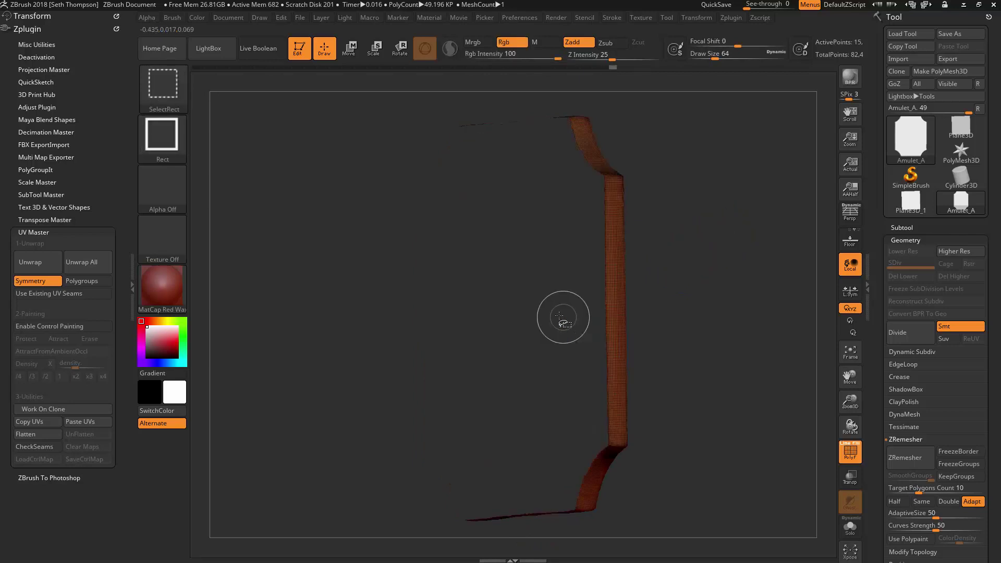
- Mask the top edge of the remaining rim, assign it its own polygroup, and hide it
left_click_drag(714, 255, 688, 250)
mouse_move(557, 105)
left_mouse_down("ctrl")
mouse_move(627, 119)
mouse_move(610, 129)
left_mouse_up("ctrl")
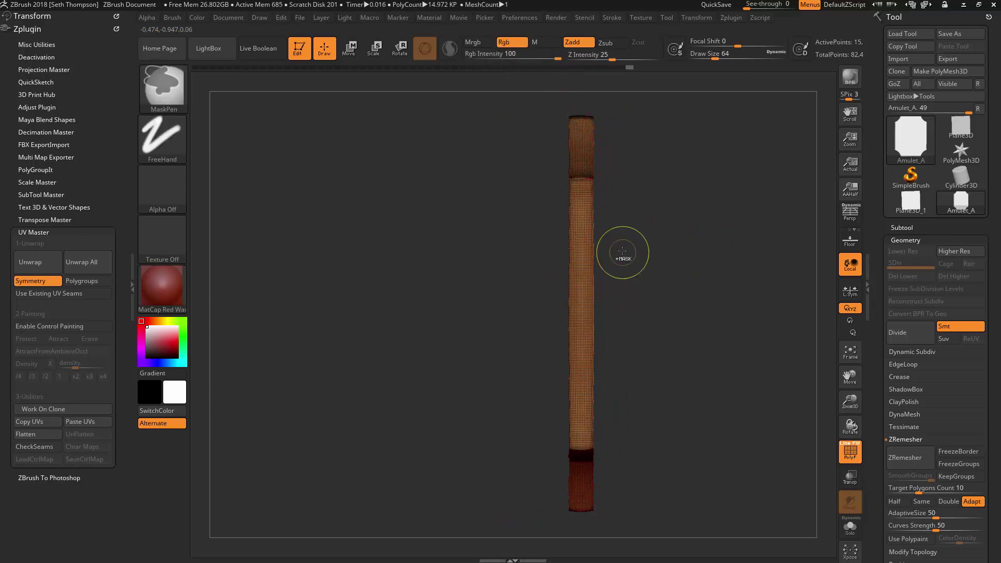
left_click_drag(672, 226, 650, 255)
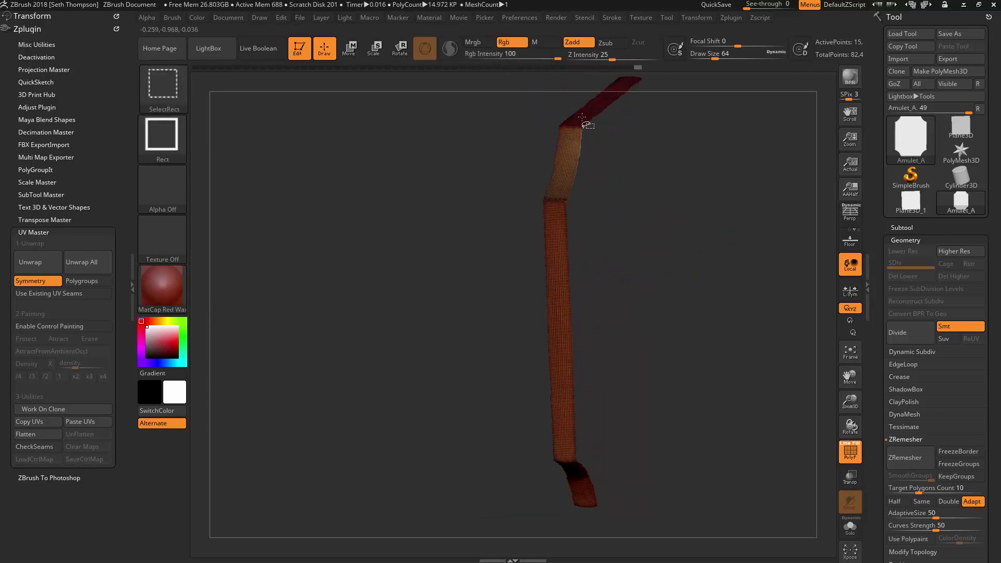
left_click(581, 99, "ctrl+shift")
- Mask the bottom edge of the rim, assign it its own polygroup, and hide it
left_click_drag(485, 284, 308, 261)
left_click_drag(602, 433, 745, 387)
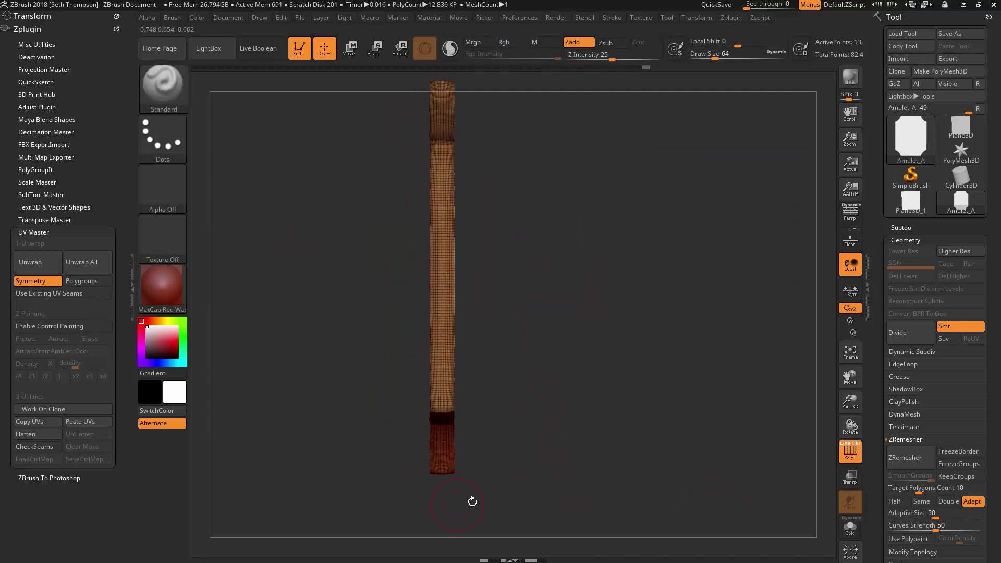
left_click_drag(493, 498, 424, 473, "ctrl")
left_click_drag(668, 401, 636, 360)
key("shift+f")
left_click(384, 418, "ctrl+shift")
- Mask the rim's straight right side, make it a separate polygroup, and hide it
left_click_drag(599, 402, 751, 391)
left_click_drag(705, 166, 644, 506, "ctrl")
left_click_drag(678, 329, 633, 327)
key("ctrl+w")
left_click(633, 326, "ctrl+shift")
- Mask the rim's straight left side, make it a separate polygroup, and hide it
left_click_drag(269, 171, 330, 499, "ctrl")
left_click_drag(292, 374, 332, 373)
key("ctrl+w")
left_click(329, 373, "ctrl+shift")
- Mask and group the remaining corner cutouts, reveal the whole plate, and display its polygroups with polyframe
left_click_drag(284, 124, 392, 211, "ctrl")
left_click_drag(689, 426, 586, 509, "ctrl")
left_click_drag(561, 319, 598, 317)
left_click(687, 317, "ctrl+shift")
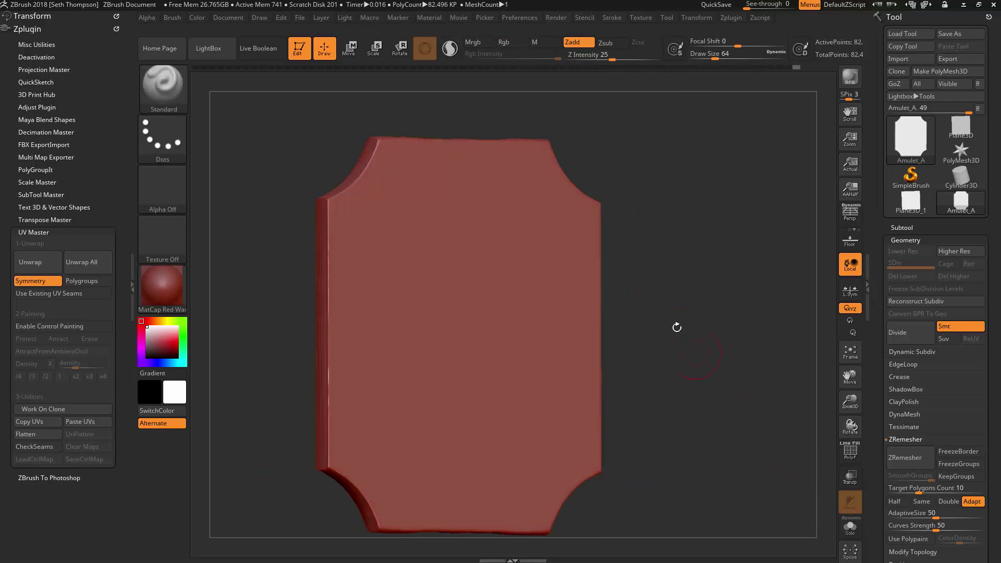
left_click_drag(673, 322, 699, 268)
key("shift+f")
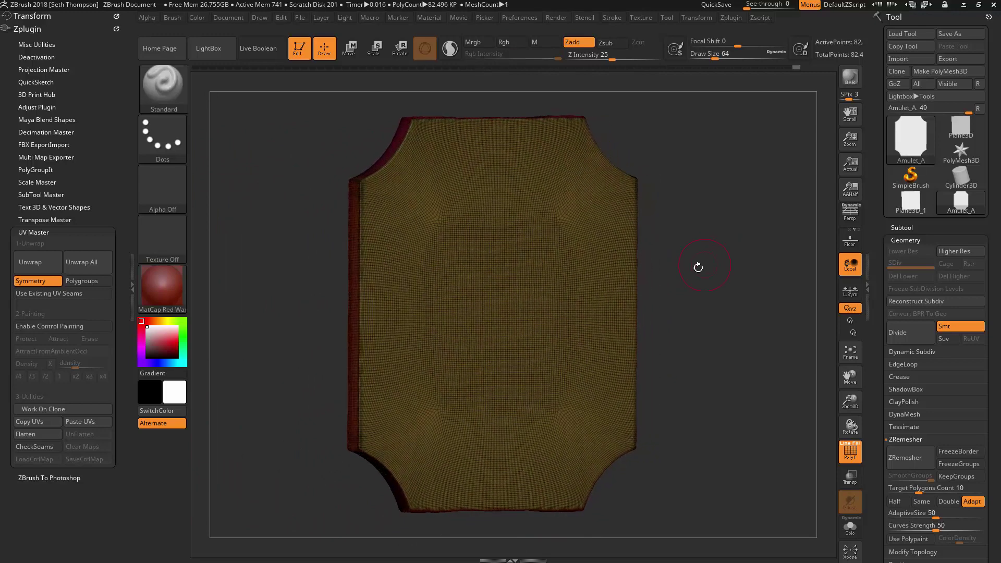
- Unwrap the plate with UV Master using Polygroups as islands, and flatten the resulting UV layout
left_click(88, 281)
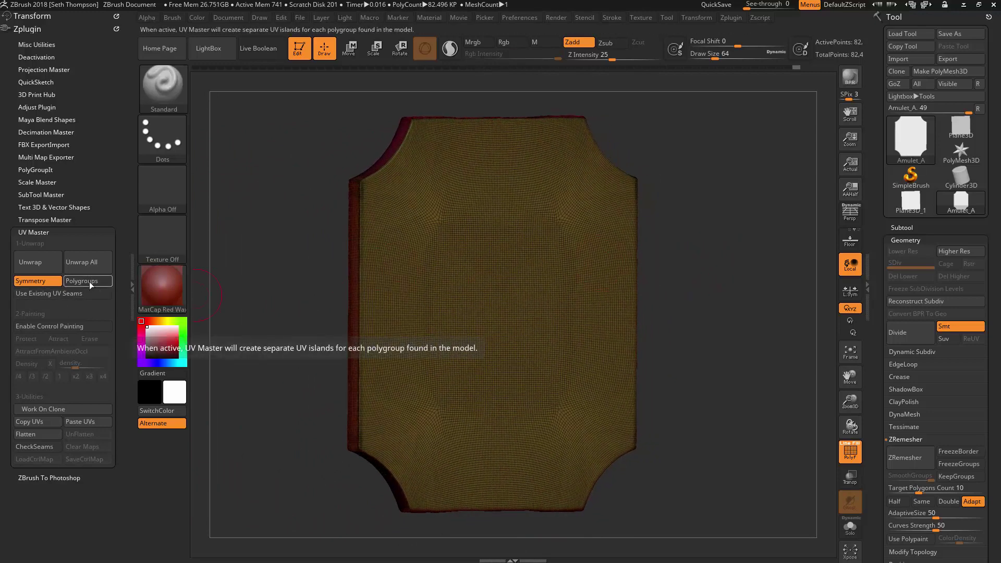
left_click(45, 262)
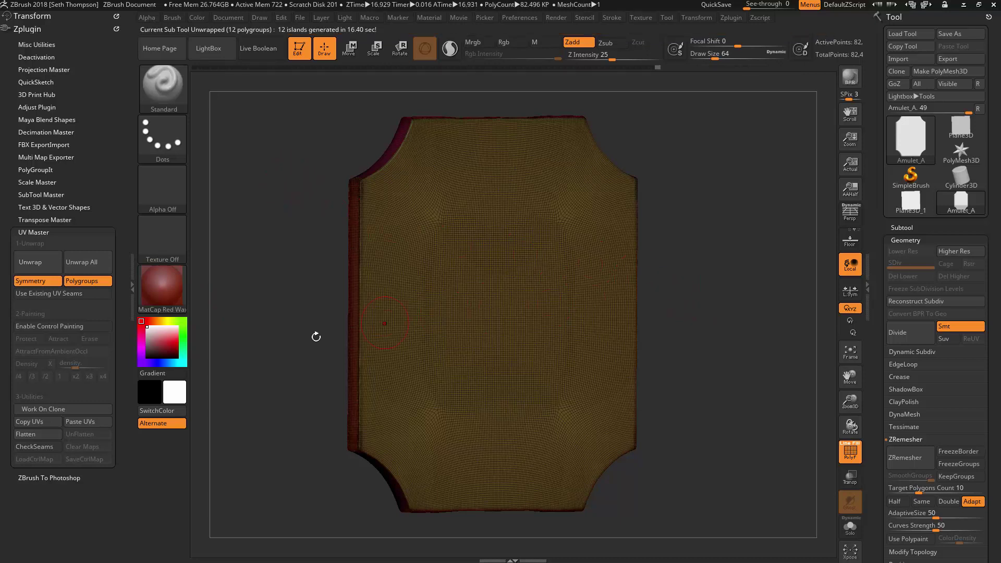
left_click(28, 434)
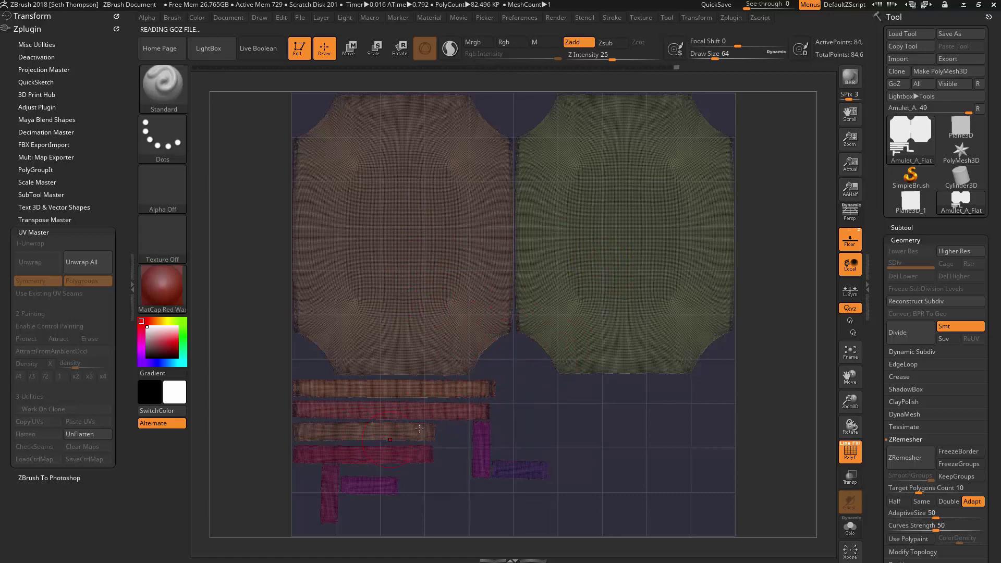
- Hide the small vertical island beside the lower strips and mask everything except the small purple horizontal island
mouse_move(509, 427)
right_mouse_down("alt")
mouse_move(514, 286)
mouse_move(539, 330)
mouse_move(746, 312)
mouse_move(717, 266)
right_mouse_up("alt")
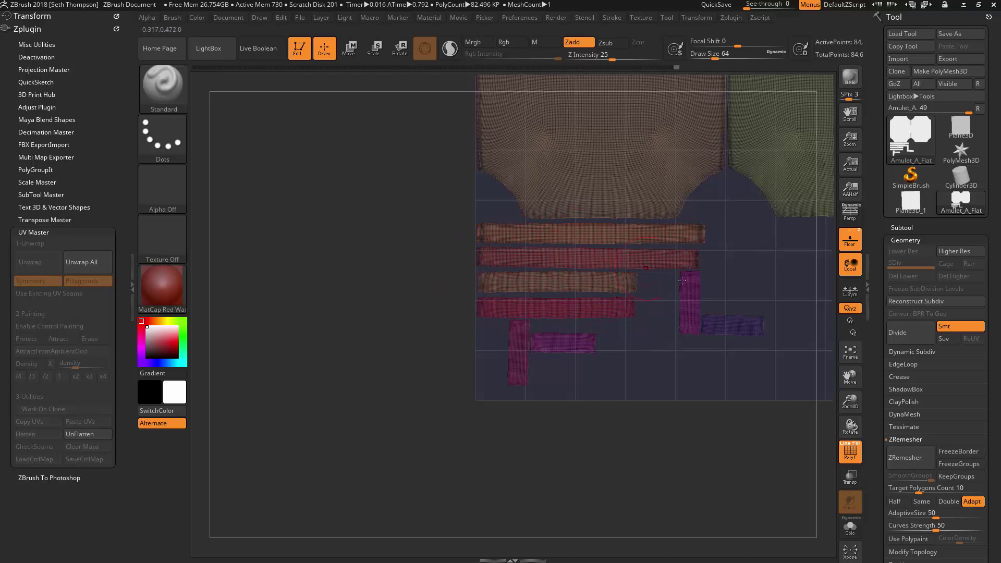
left_click_drag(715, 250, 538, 376, "alt")
right_click_drag(562, 380, 663, 289, "alt")
right_click_drag(631, 330, 658, 309, "alt")
left_click_drag(658, 309, 547, 238, "alt")
left_click_drag(597, 272, 670, 320, "alt")
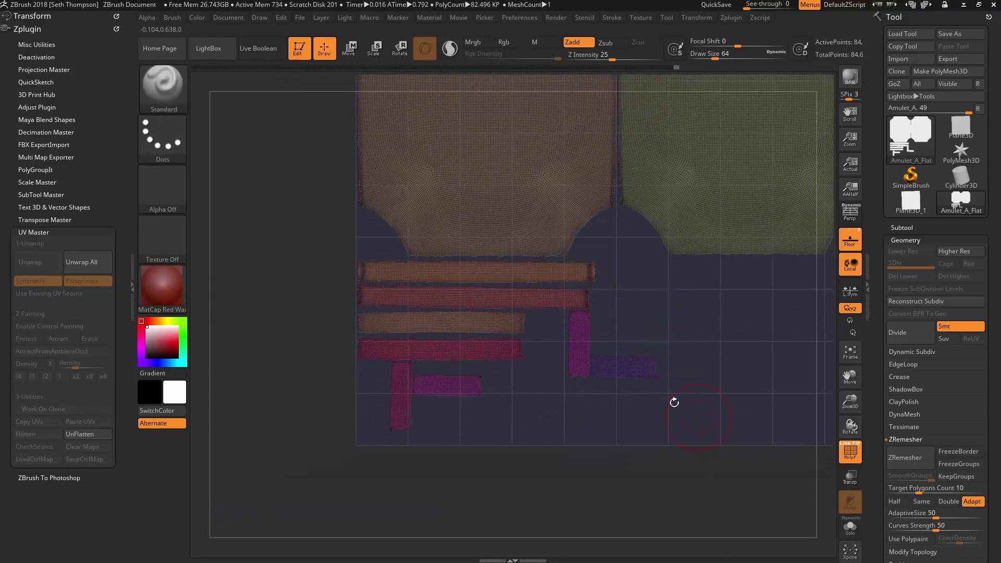
left_click(602, 369, "ctrl")
left_click(577, 365, "ctrl+shift")
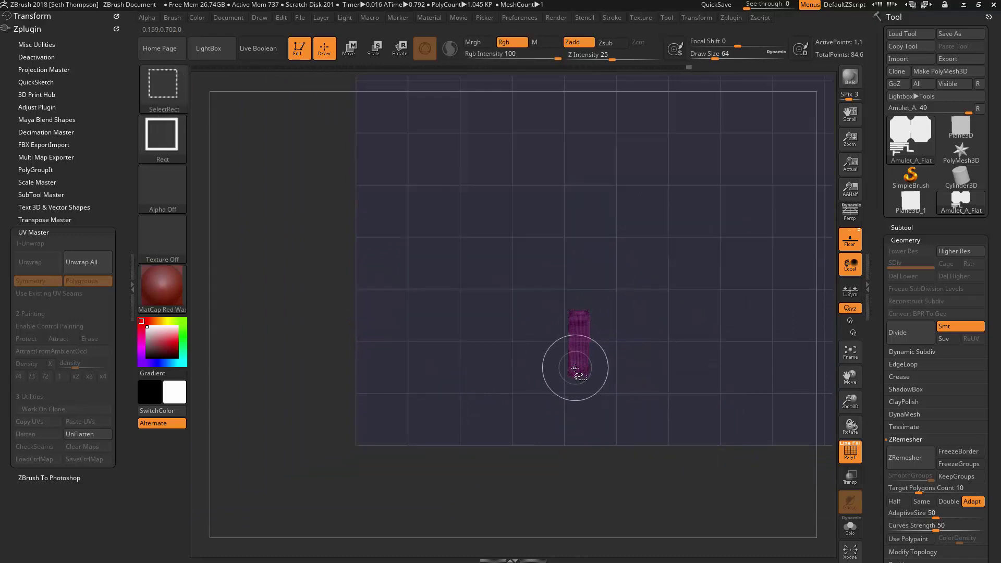
left_click(580, 369, "ctrl+shift")
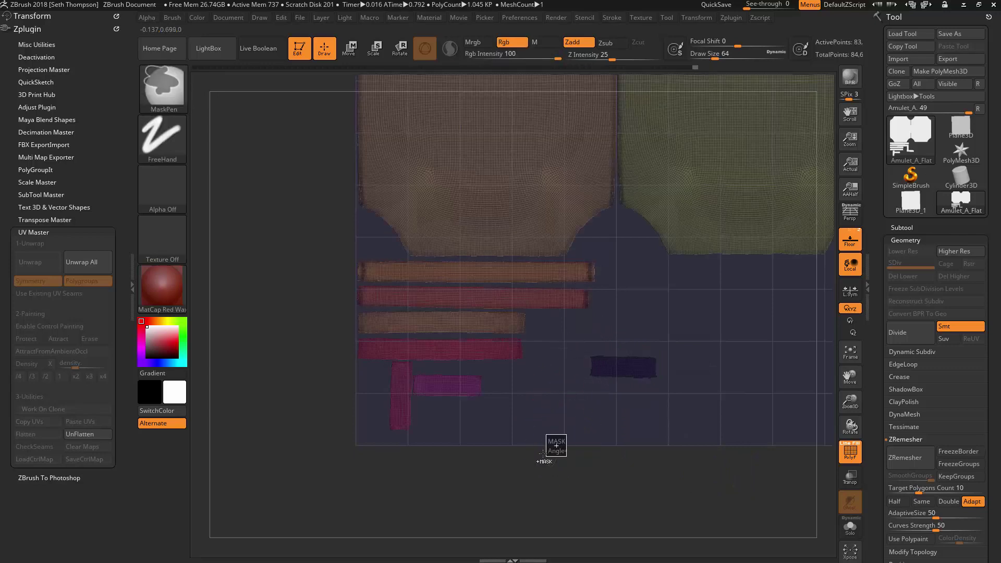
left_click_drag(576, 348, 693, 401, "ctrl")
left_click(634, 472, "ctrl")
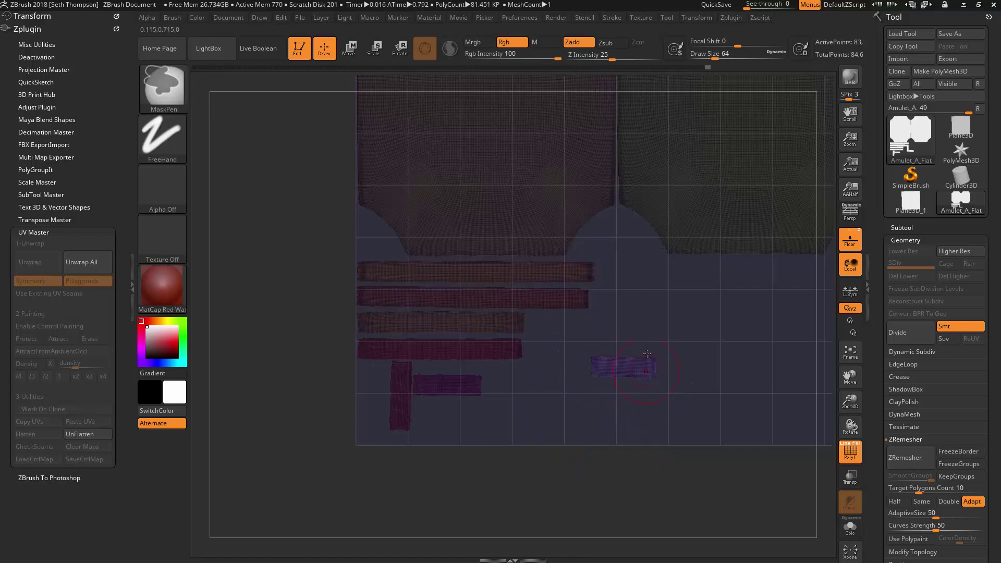
- Move the purple island to the right end of the fourth strip and reveal the hidden vertical island
right_click_drag(668, 340, 666, 360, "ctrl")
key("w")
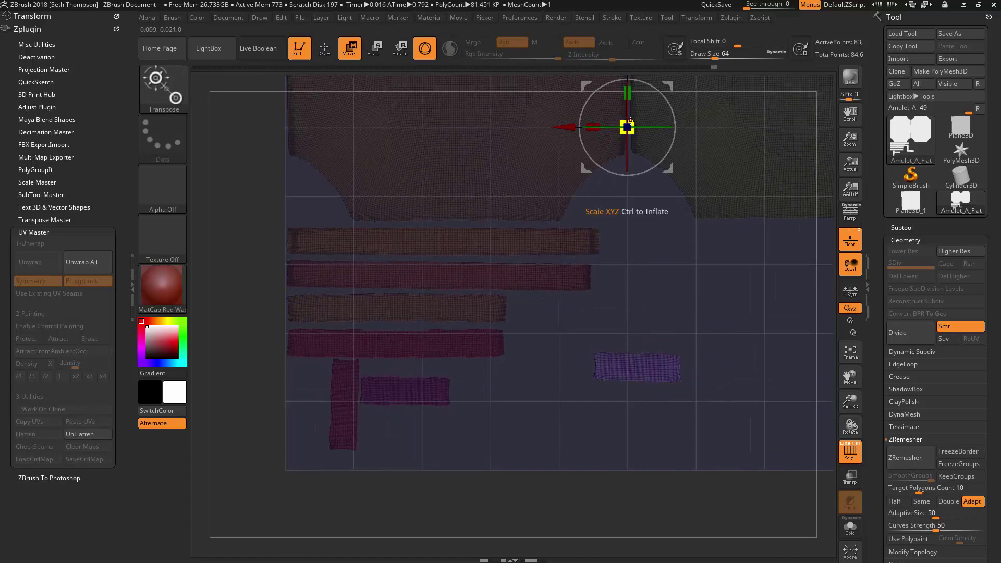
left_click_drag(674, 86, 590, 62)
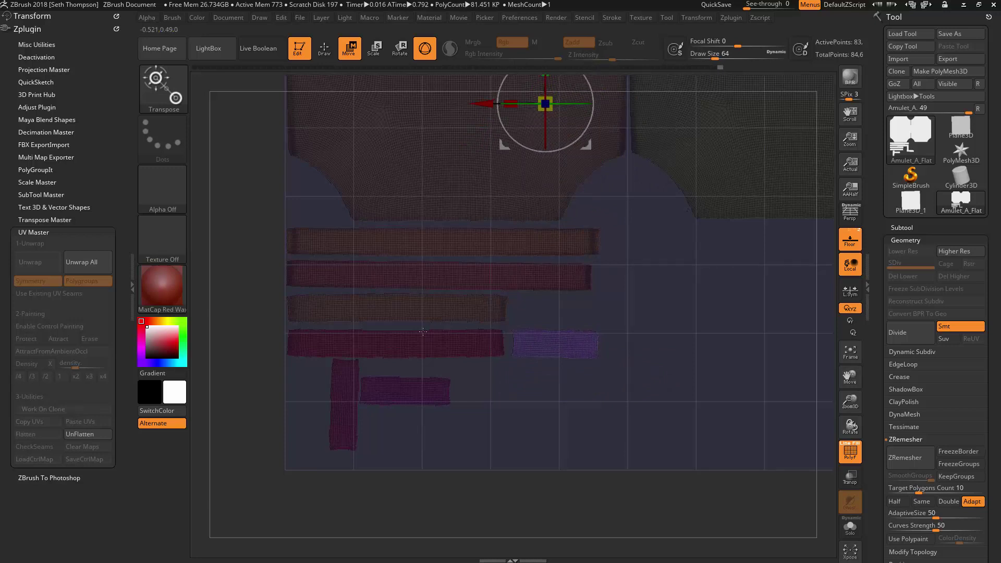
left_click(343, 500, "ctrl+shift")
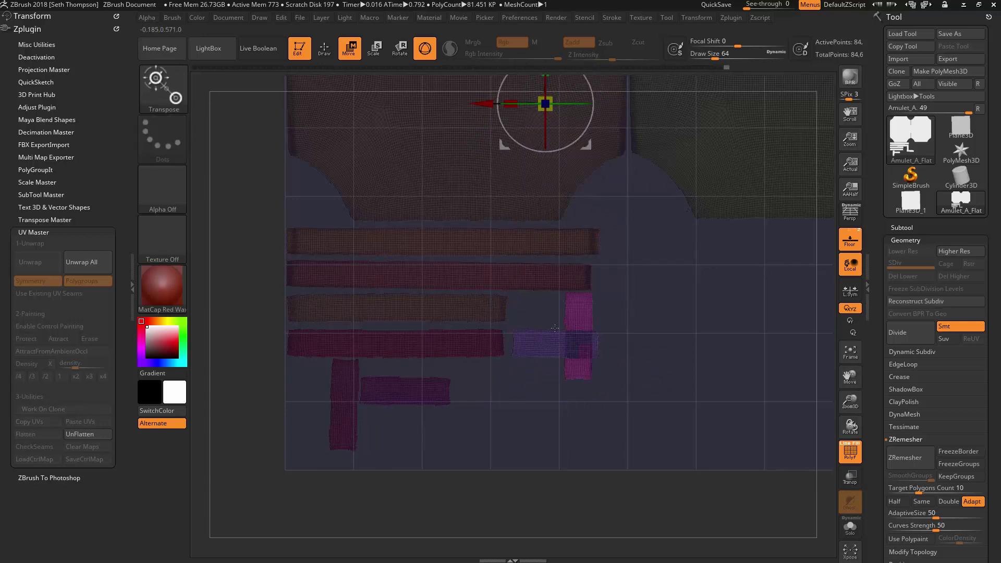
- Isolate several flattened islands one after another by masking all other polygroups
left_click(545, 346)
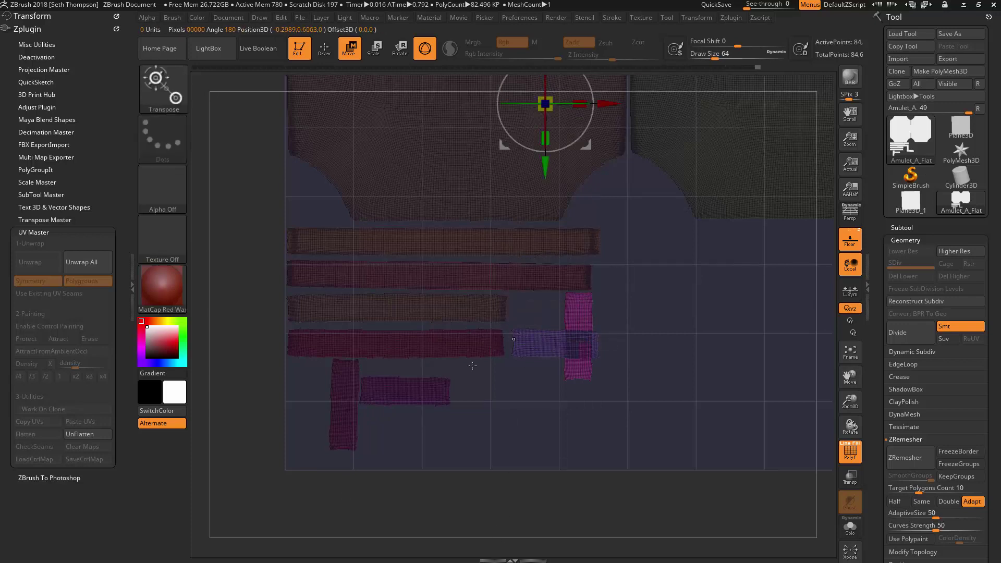
left_click(389, 396)
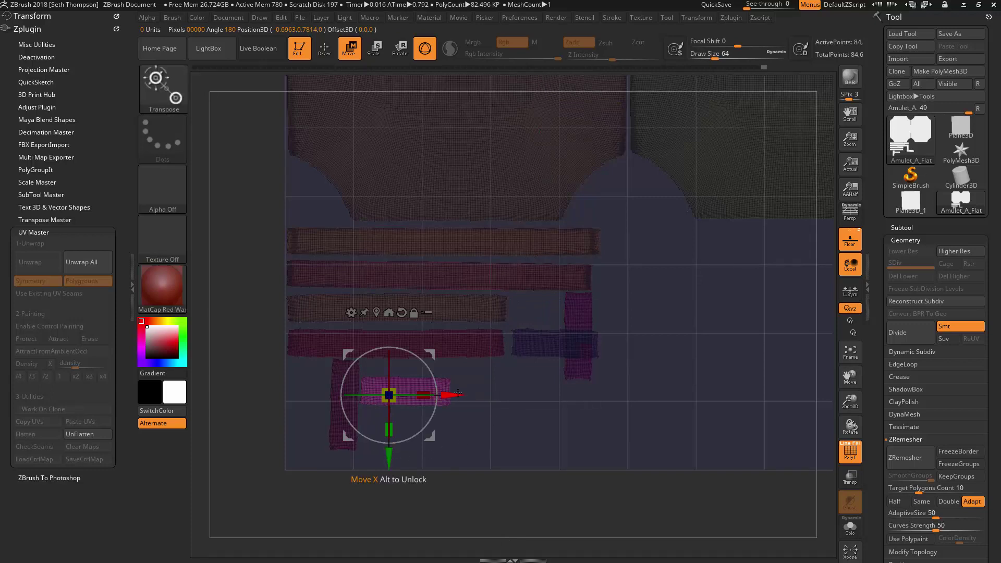
left_click(529, 340)
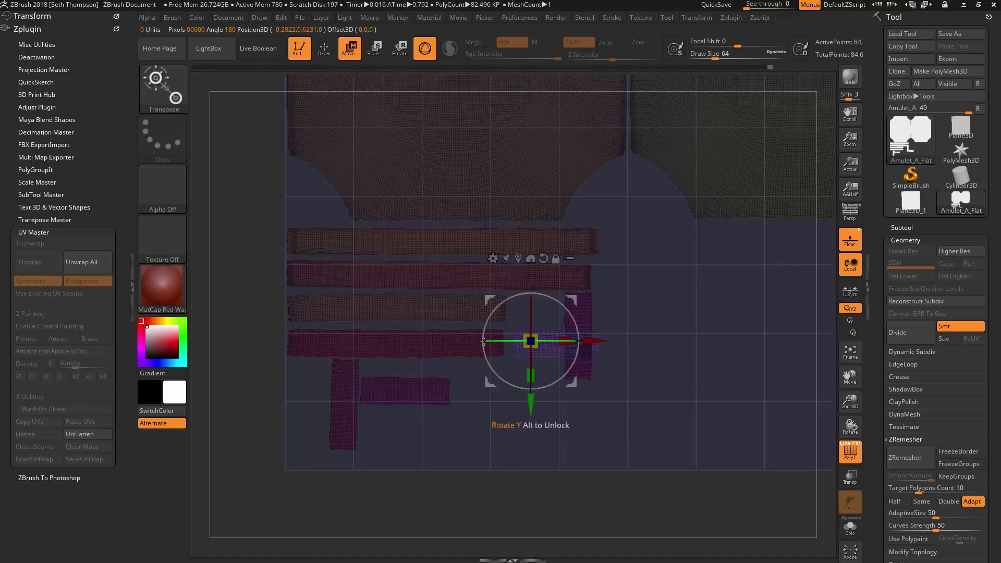
left_click(457, 340)
- Isolate the lower-left vertical island, rotate it to horizontal, and place it to the right of the small magenta island
left_click(337, 397)
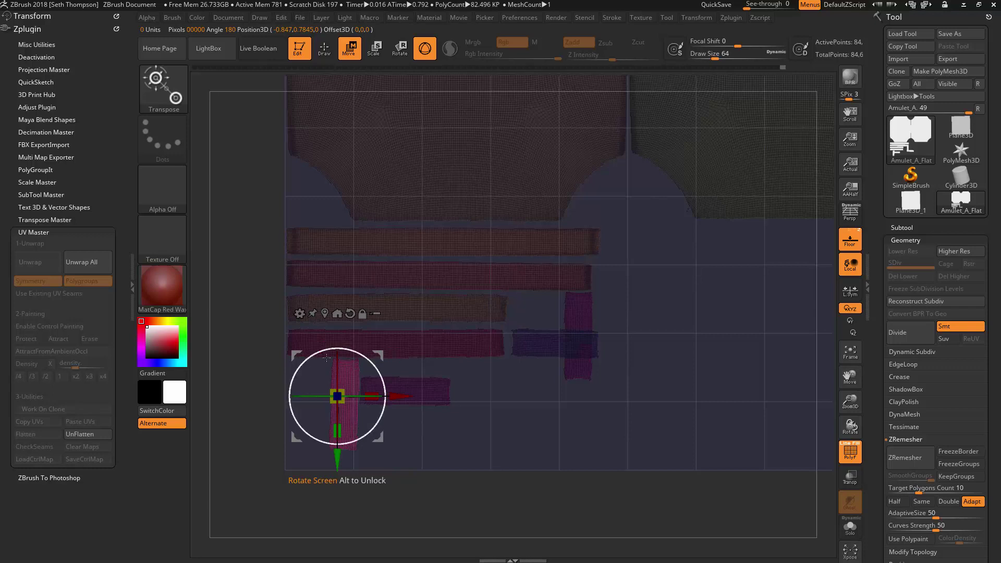
left_click_drag(356, 352, 298, 369)
left_click_drag(380, 357, 541, 355)
- Isolate the remaining vertical island, rotate it to horizontal, and fit it beside the third strip above the purple island
left_click(581, 309, "ctrl")
left_click_drag(617, 276, 548, 269)
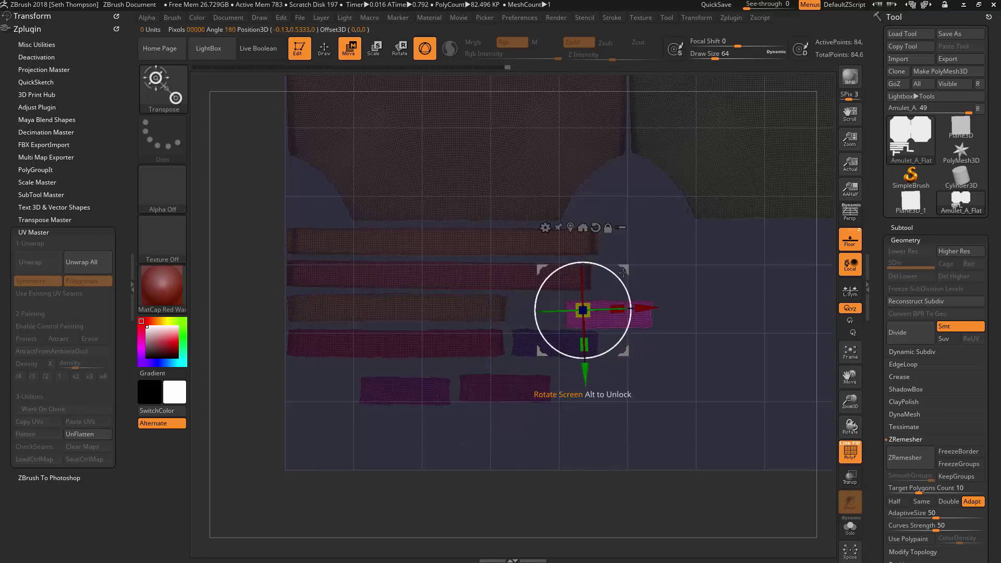
left_click_drag(623, 269, 564, 263)
right_click_drag(625, 292, 576, 308, "ctrl")
- Mask the right-hand face island, shrink all other islands together, and park them outside the UV square's upper-left corner
right_click_drag(436, 354, 508, 335, "alt")
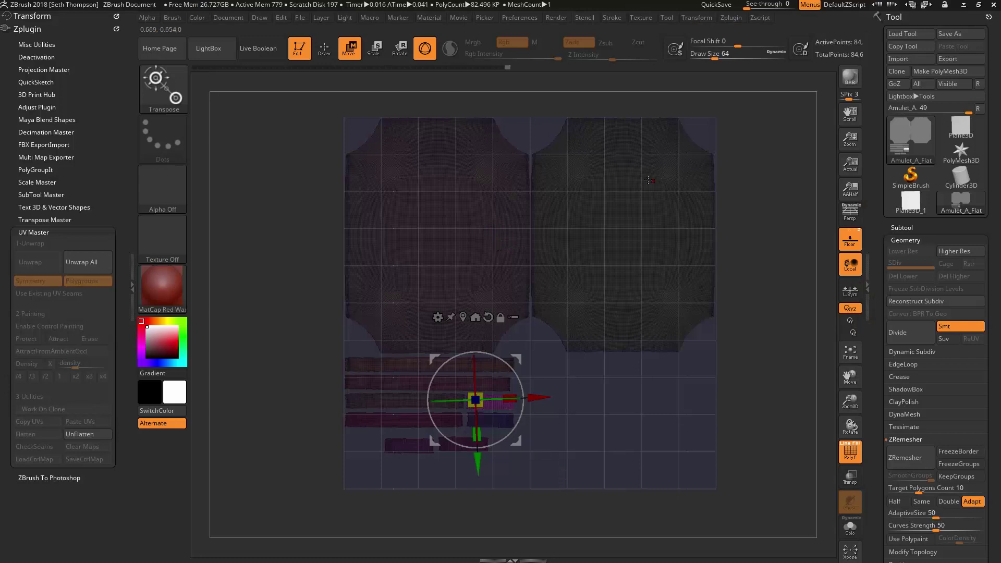
left_click(598, 220, "ctrl")
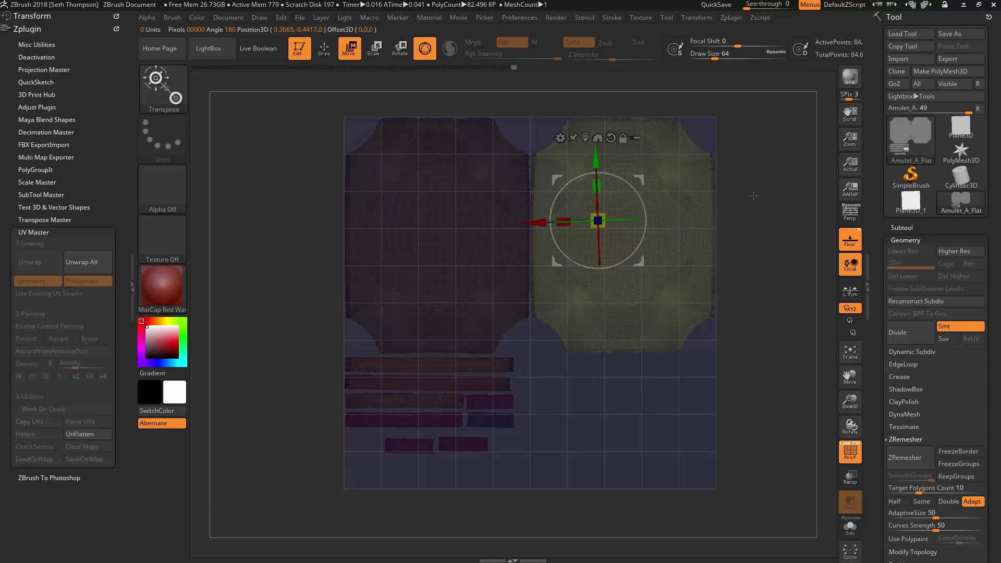
key("ctrl")
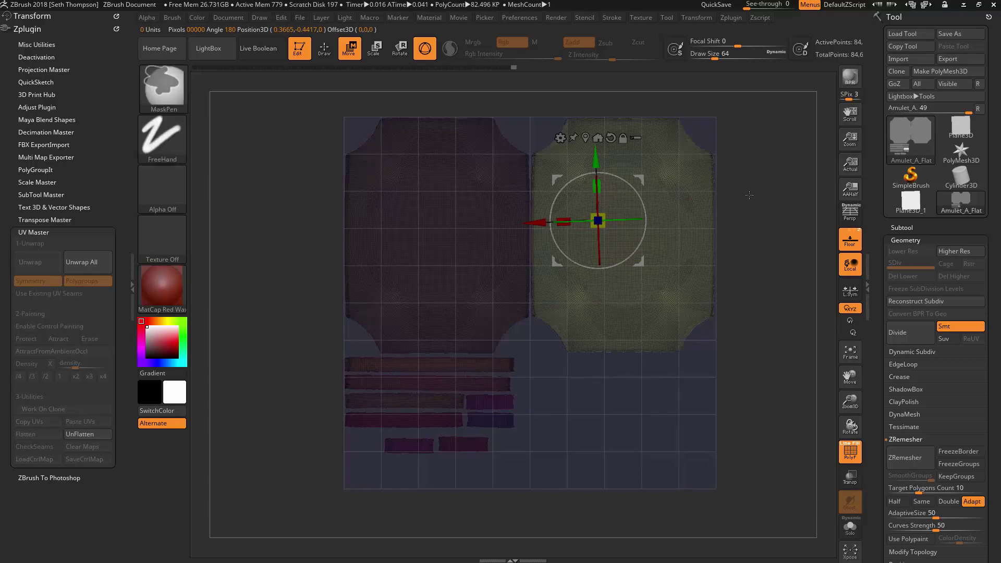
left_click(750, 196, "ctrl")
left_click_drag(638, 179, 453, 180)
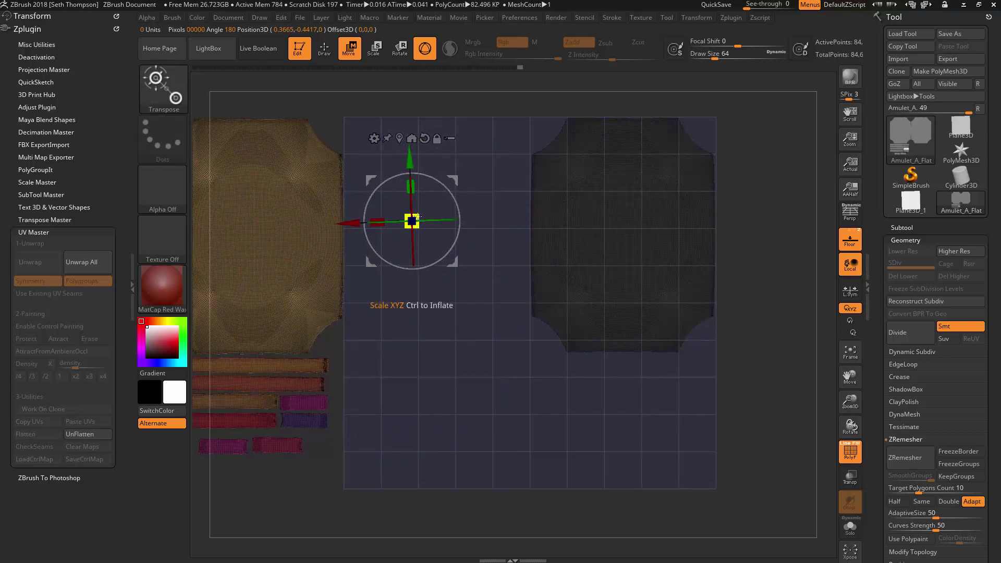
left_click_drag(416, 217, 341, 276)
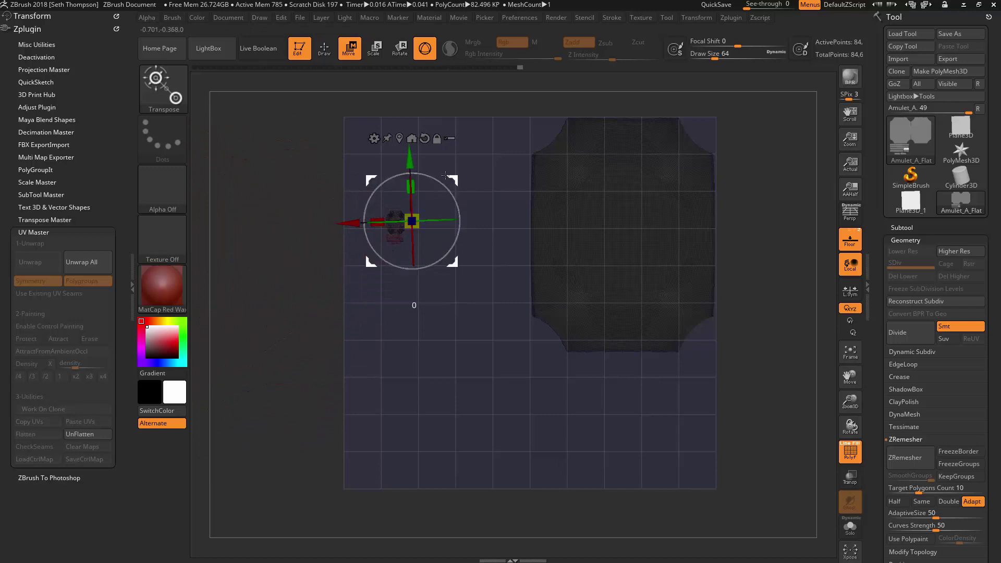
left_click_drag(409, 220, 333, 138)
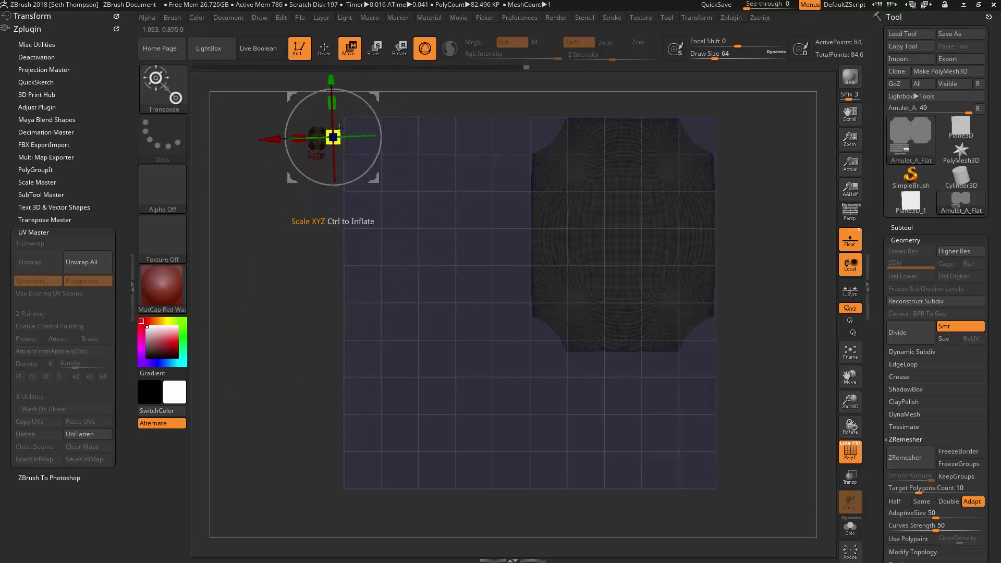
left_click_drag(339, 128, 344, 133)
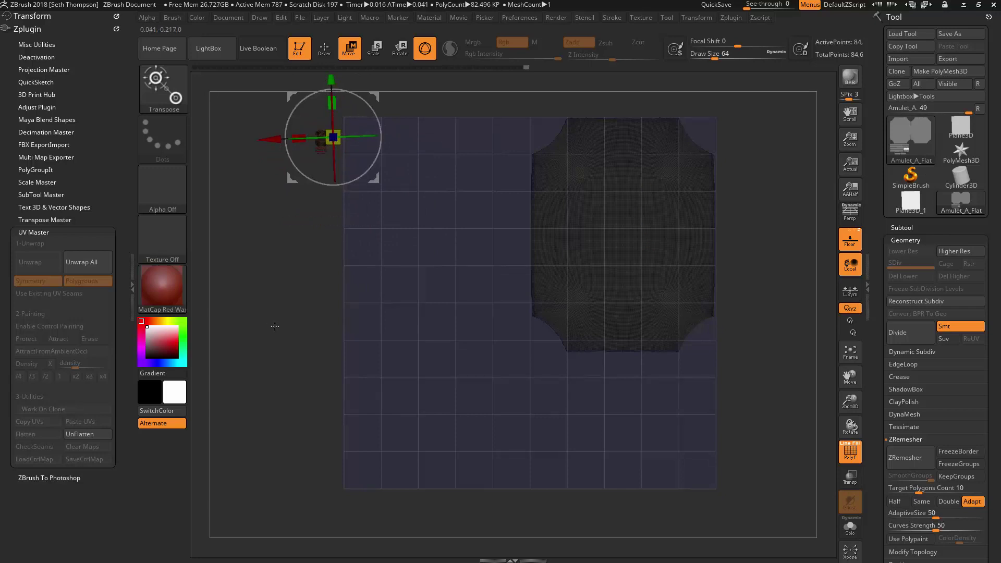
- Invert the mask to free the large face island and recenter the gizmo on it
left_click(287, 317, "ctrl")
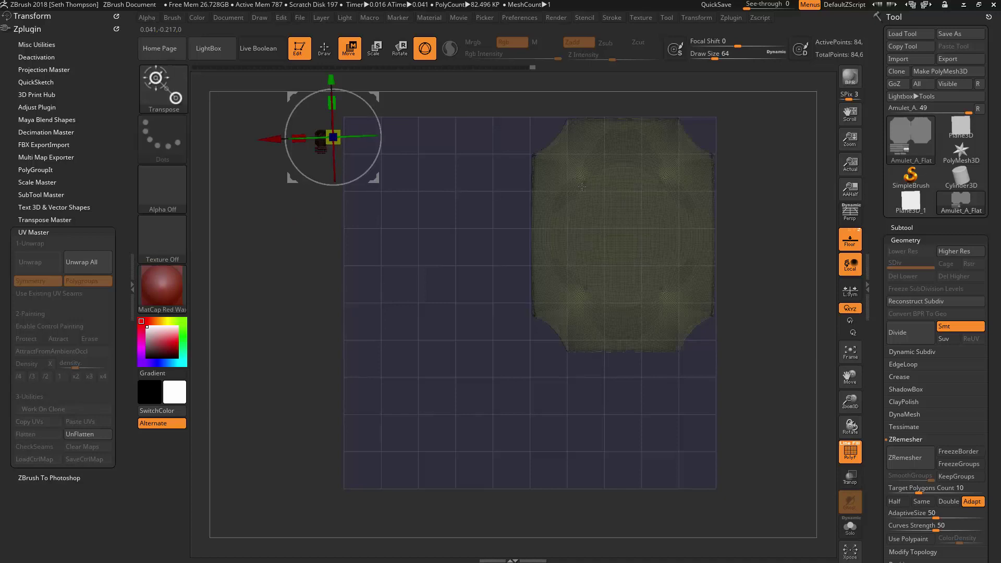
right_click_drag(690, 189, 705, 309, "alt")
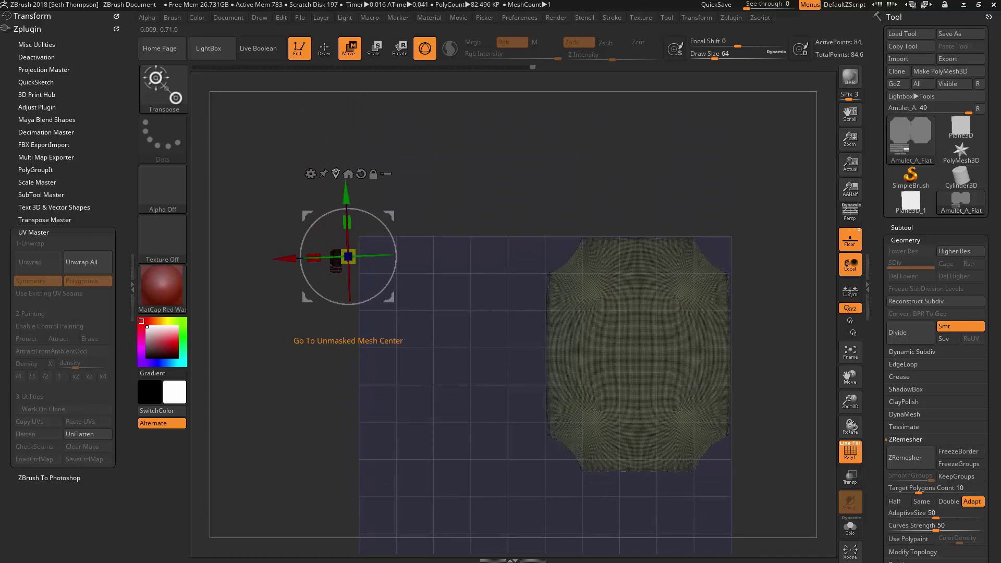
left_click(348, 174)
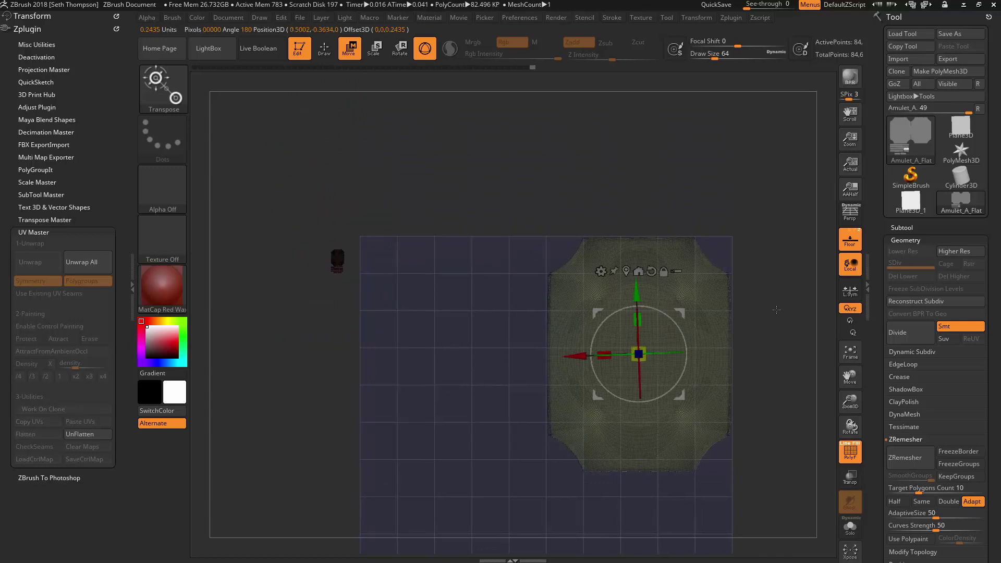
right_click_drag(726, 320, 691, 205, "alt")
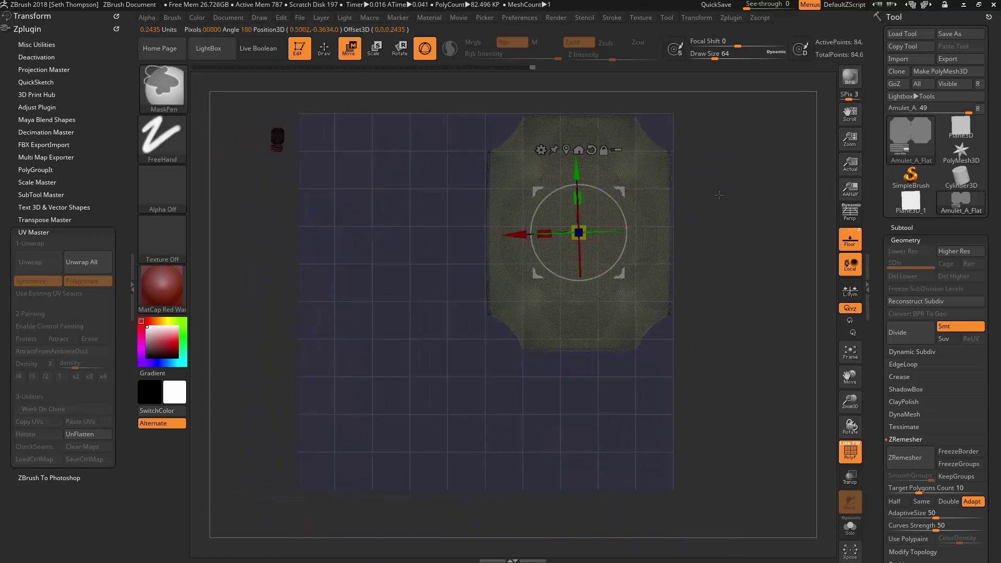
right_click_drag(720, 195, 785, 197, "ctrl")
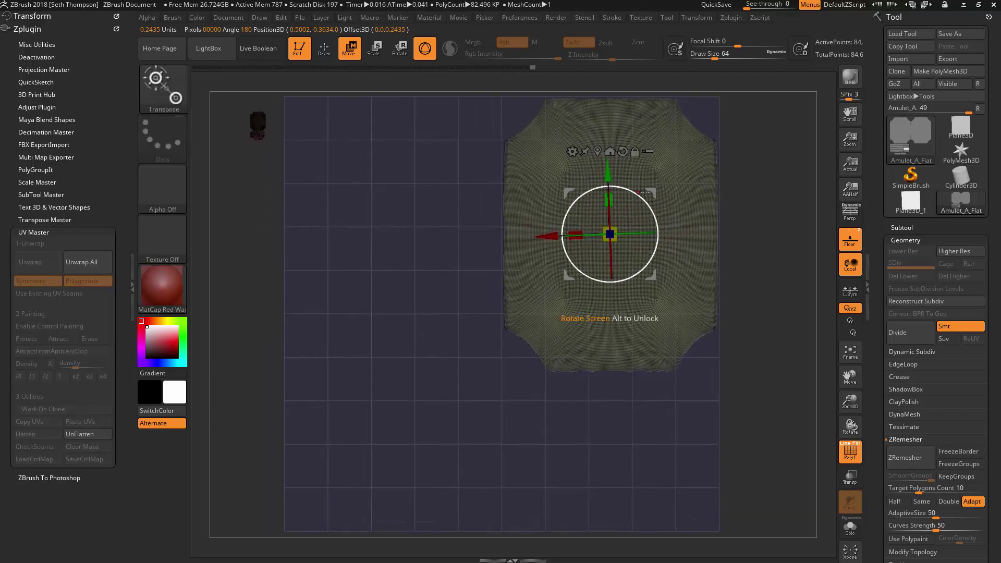
- Move the face island to the center of the UV square and scale it up to fill the full height
left_click_drag(652, 197, 651, 198)
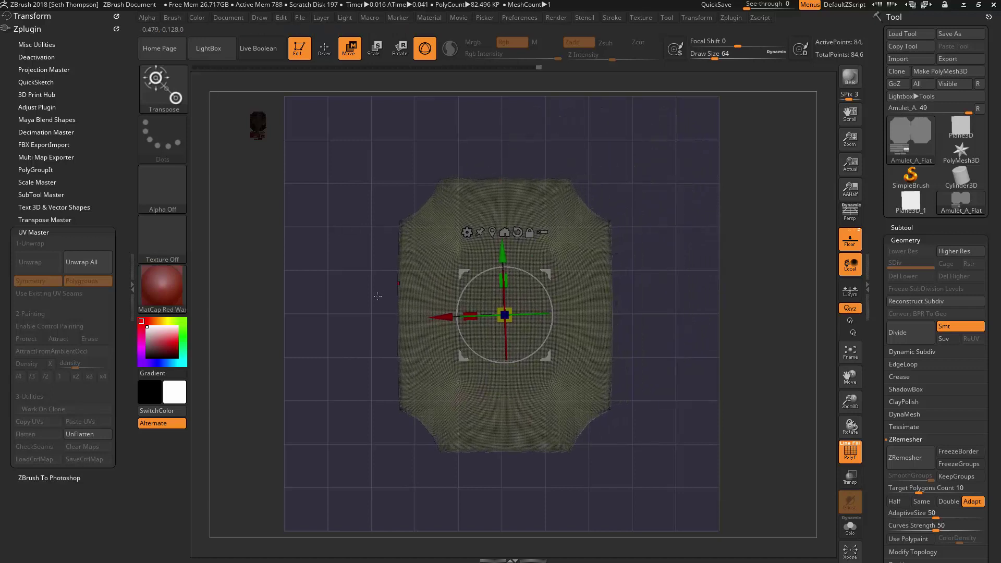
left_click_drag(547, 272, 544, 272)
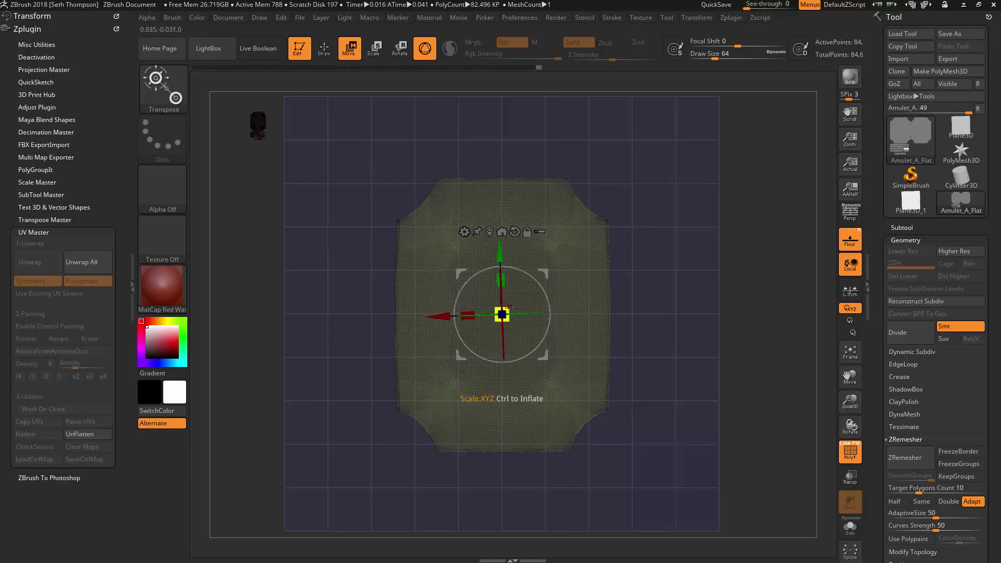
left_click_drag(502, 314, 547, 271)
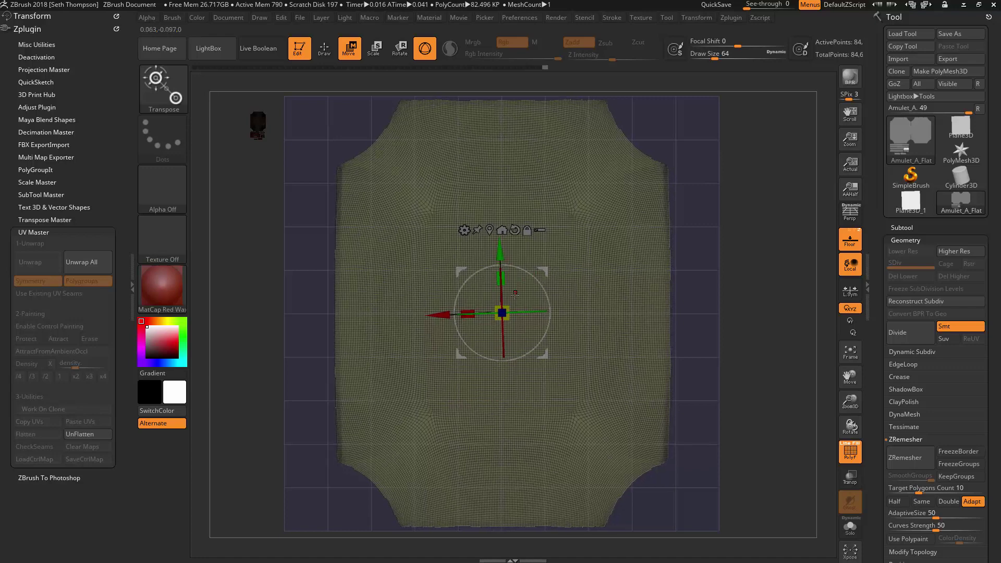
left_click_drag(508, 303, 515, 304)
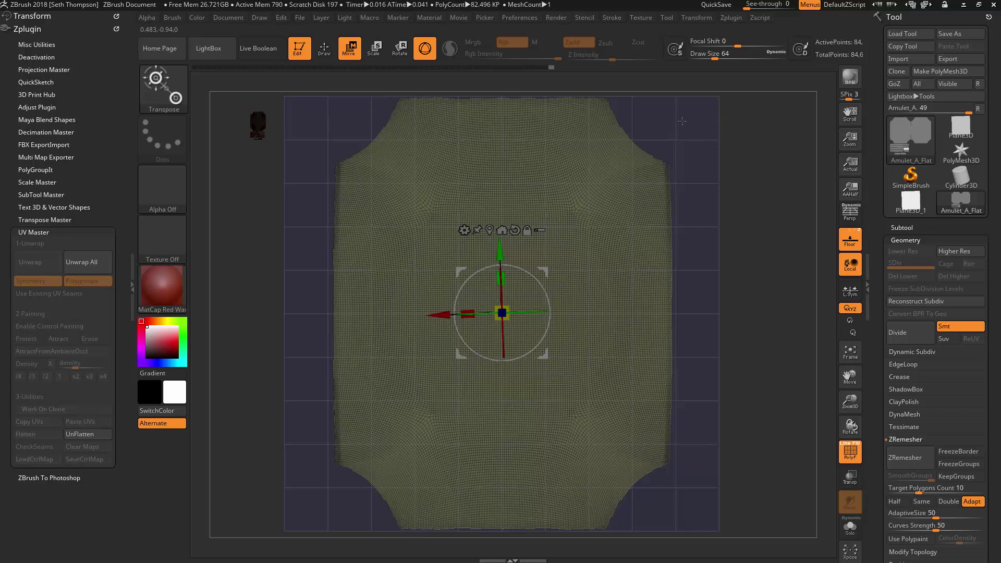
- Invert the mask, recenter the gizmo on the shrunken islands, and move them into the UV square's empty upper-left corner
left_click(769, 234, "ctrl")
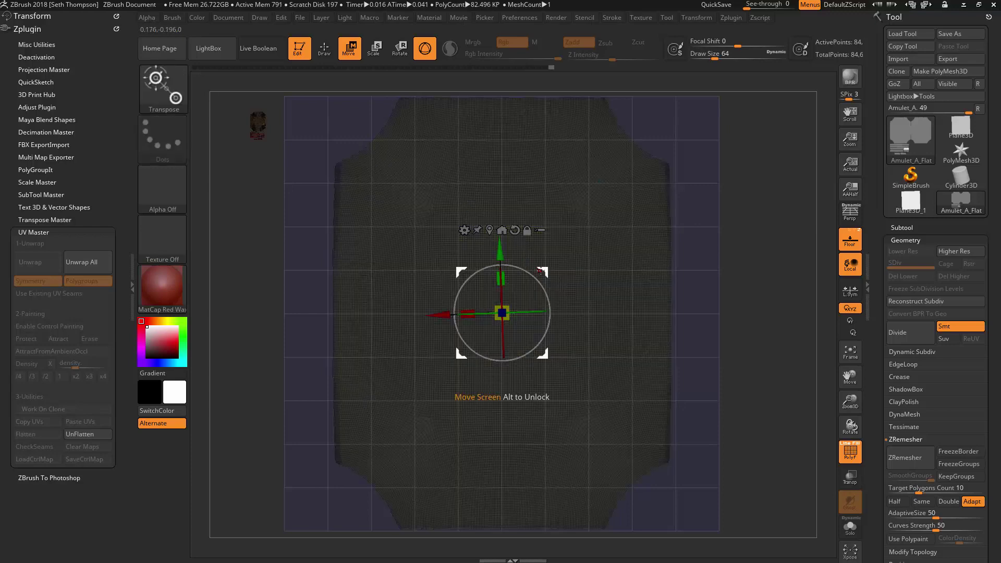
left_click(489, 230)
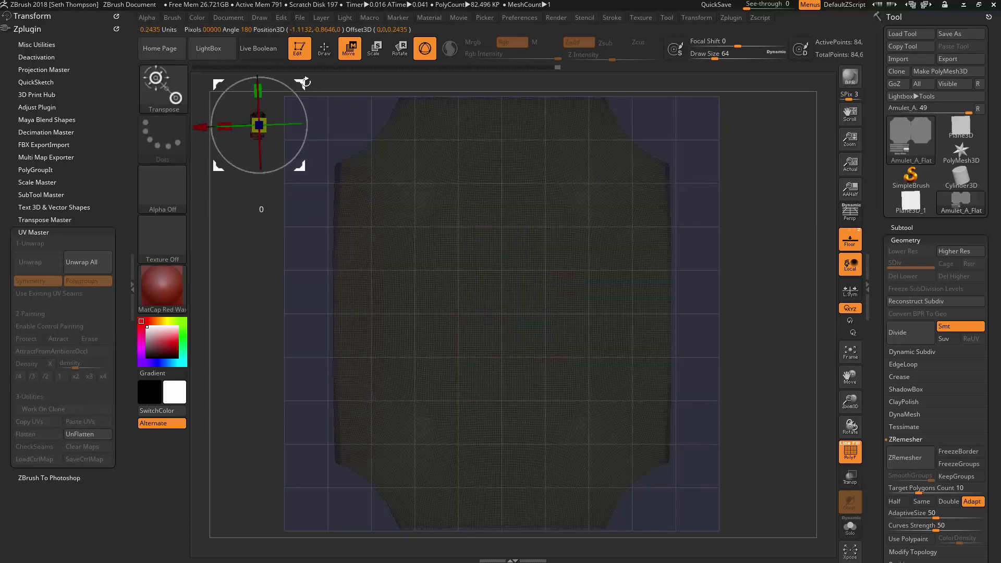
left_click_drag(309, 82, 372, 84)
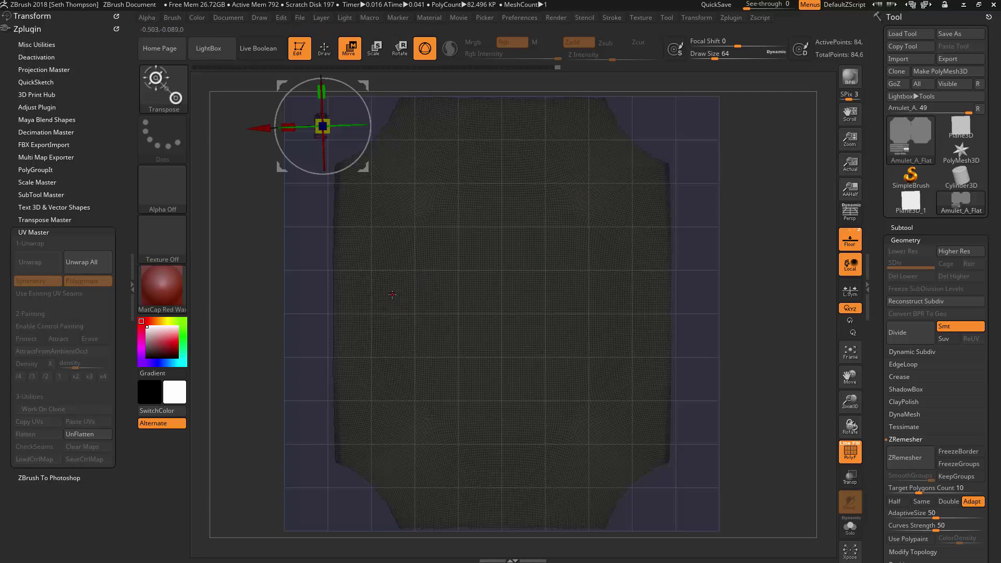
- Unflatten the rearranged UV islands to return the amulet plate to its 3D shape
left_click(99, 435)
mouse_move(700, 219)
left_mouse_down()
mouse_move(759, 212)
mouse_move(700, 211)
left_mouse_up()
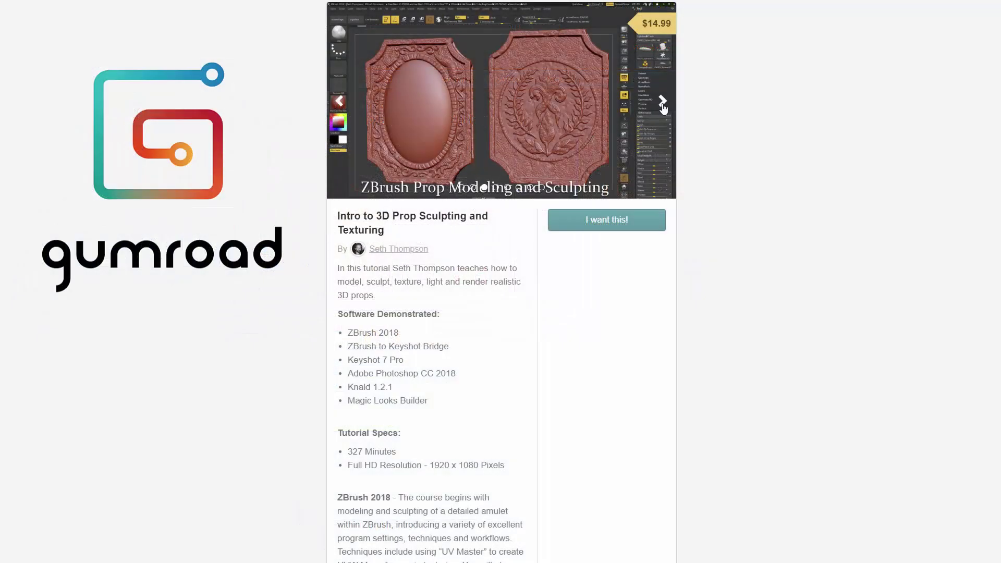
- Switch to the course's Gumroad page and show the next preview image in its gallery
left_click(662, 101)
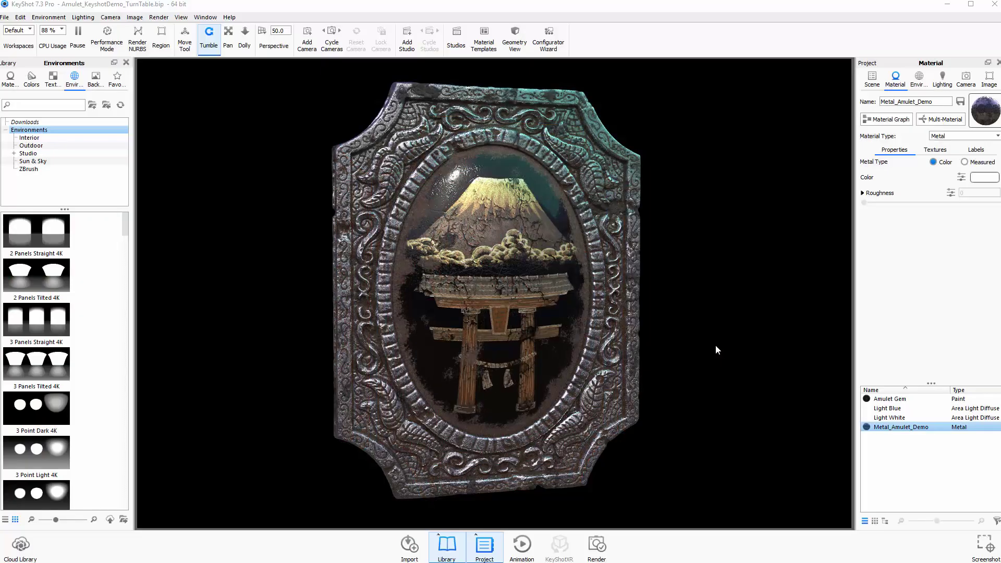
- Switch to KeyShot and turn the textured amulet around to examine its front and back
left_click_drag(715, 345, 791, 370)
left_click_drag(671, 328, 858, 255)
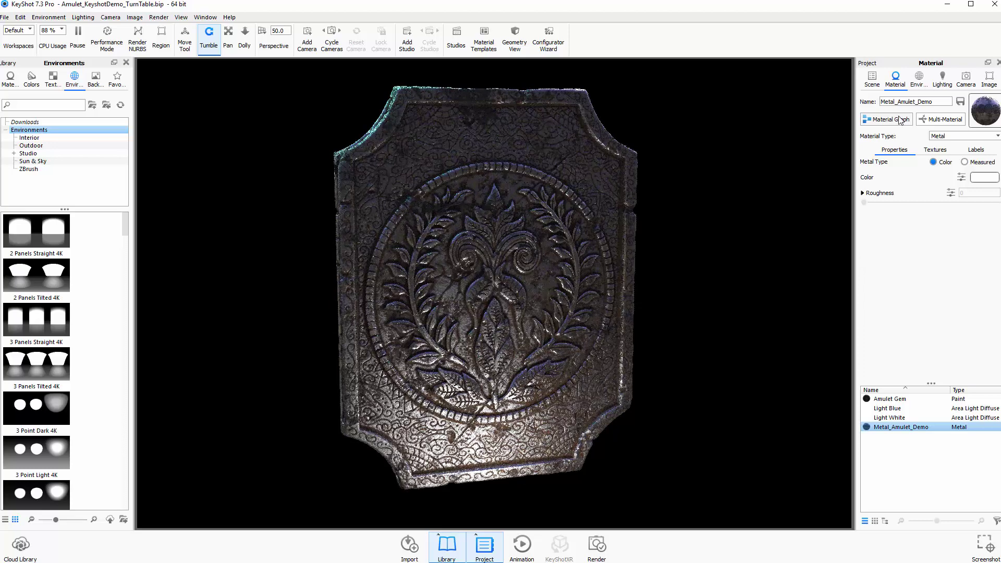
- In the Metal_Amulet_Demo material graph, spread the four rusted texture nodes and Mask_Dirt_Spots #1 outward, shift Amulet_Dirt_FromZBrush toward its Color Composite, and close the graph
left_click(893, 120)
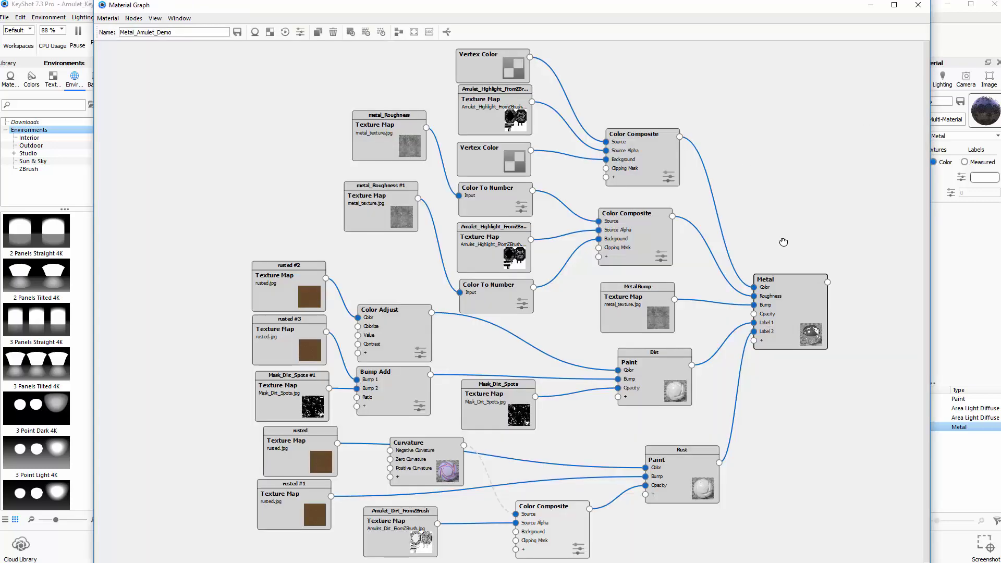
left_click_drag(289, 284, 261, 263)
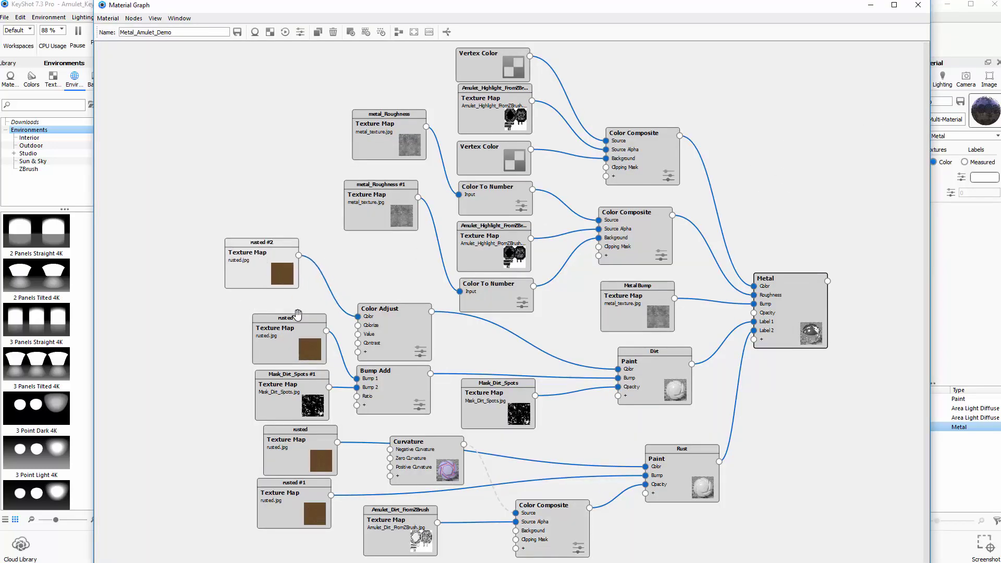
left_click_drag(303, 336, 268, 323)
left_click_drag(299, 390, 239, 385)
left_click_drag(291, 439, 267, 442)
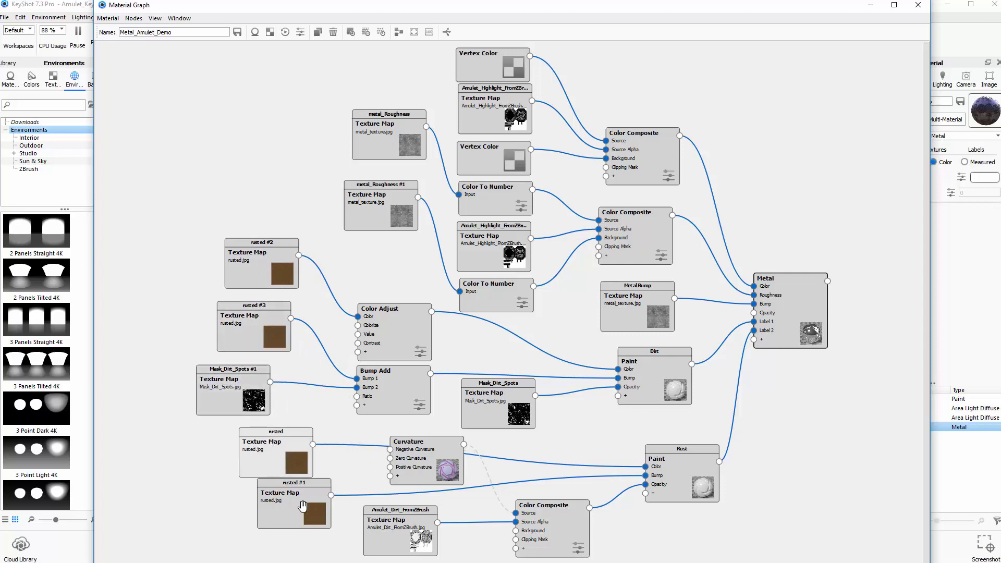
left_click_drag(293, 486, 256, 495)
left_click_drag(412, 533, 454, 533)
left_click(919, 5)
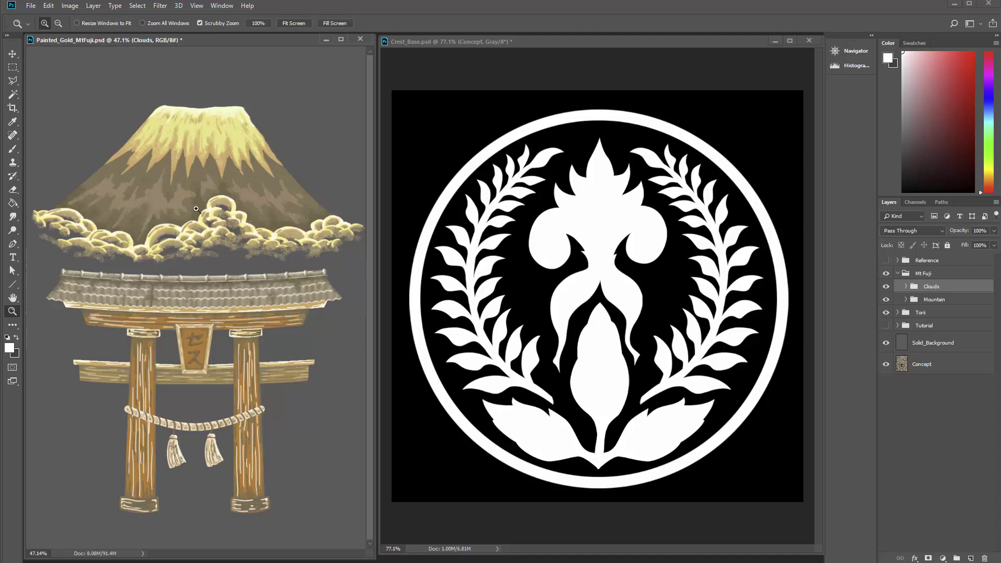
- Switch to Photoshop and toggle the Clouds and Mountain groups off and on in Painted_Gold_MtFuji.psd to examine each one's artwork
left_click(886, 286)
left_click(886, 286)
left_click(886, 299)
left_click(887, 299)
- In Crest_Base.psd, hide layer A and show layers B through G one after another
left_click(605, 44)
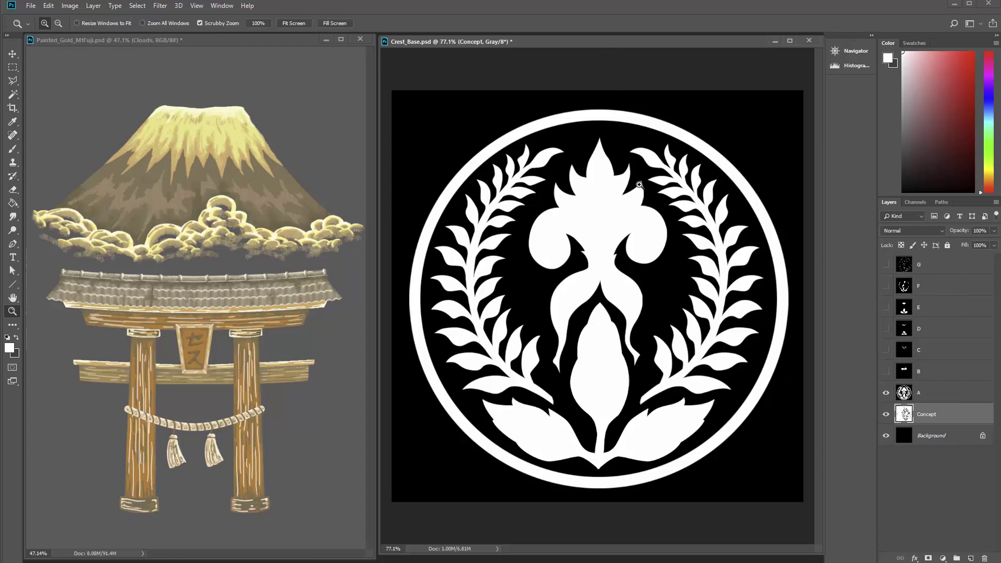
left_click(886, 392)
left_click(886, 372)
left_click(886, 349)
left_click(886, 328)
left_click(885, 307)
left_click(886, 286)
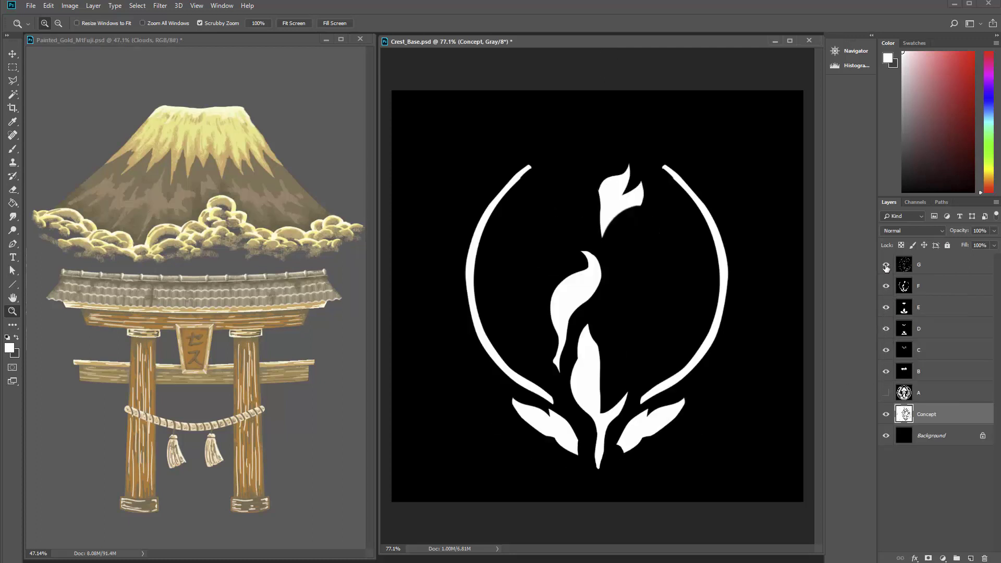
left_click(885, 264)
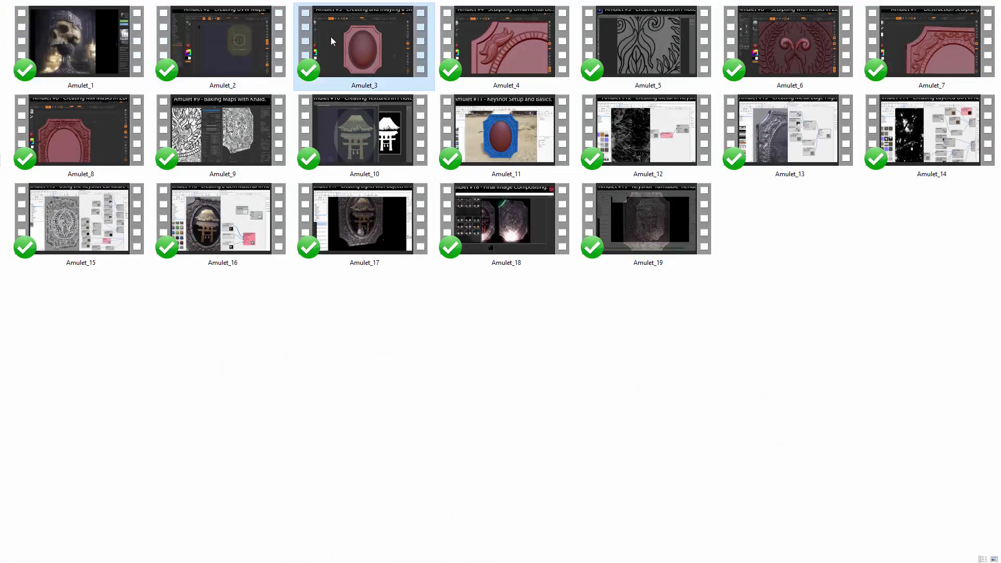
- Switch to the folder of course videos and open Amulet_3 for playback
double_click(334, 40)
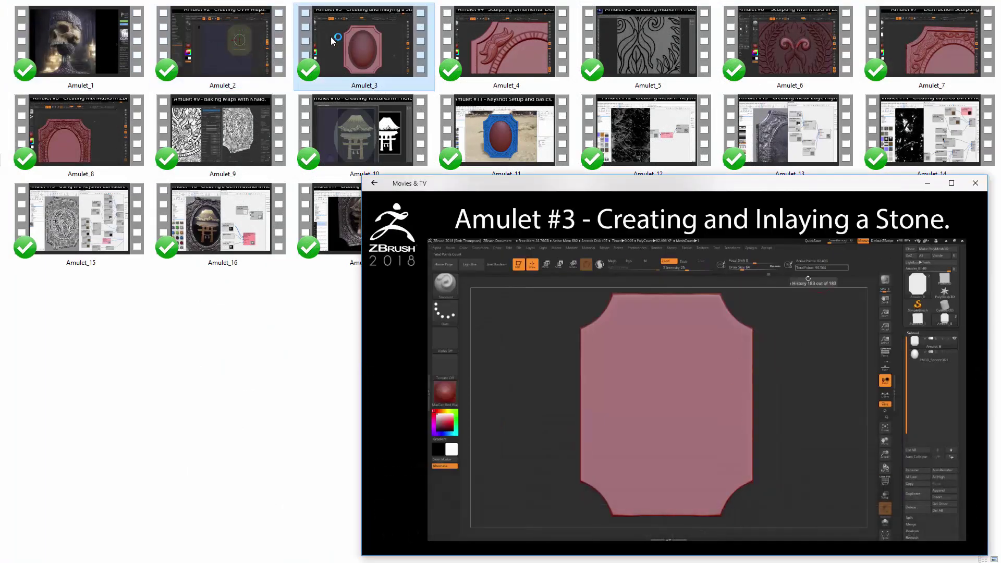